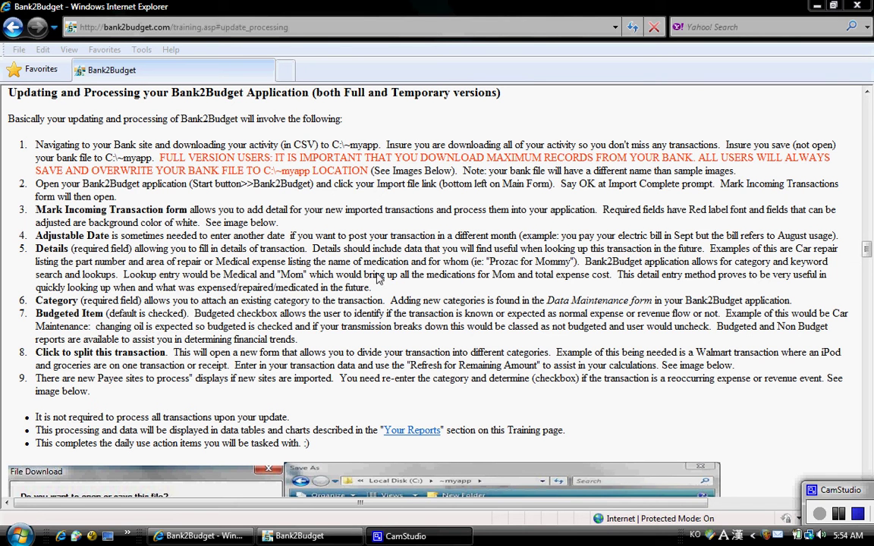
# Review the training page's numbered instructions for updating and processing Bank2Budget, including the Details, Category, Budgeted Item and split transaction entries.
pyautogui.doubleClick(55, 248)
pyautogui.moveTo(55, 249); pyautogui.dragTo(120, 258)
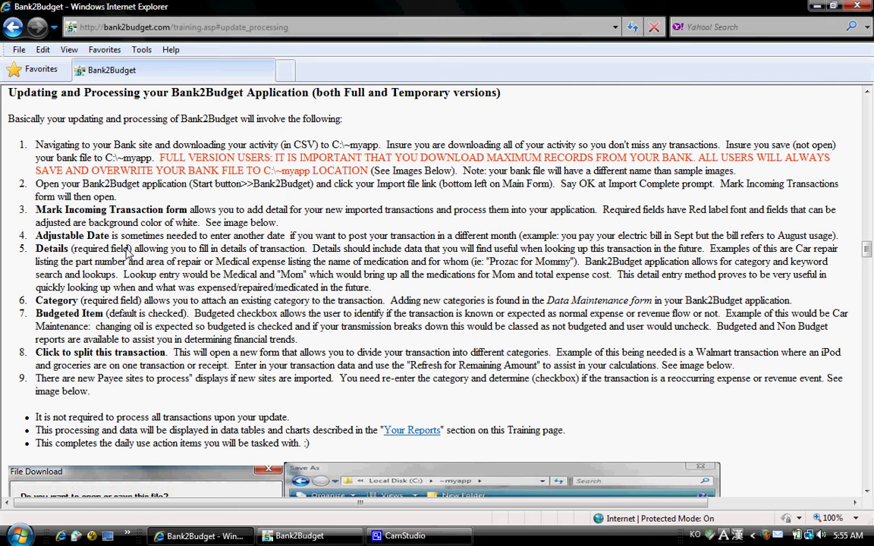
pyautogui.doubleClick(57, 248)
pyautogui.moveTo(61, 249); pyautogui.dragTo(67, 255)
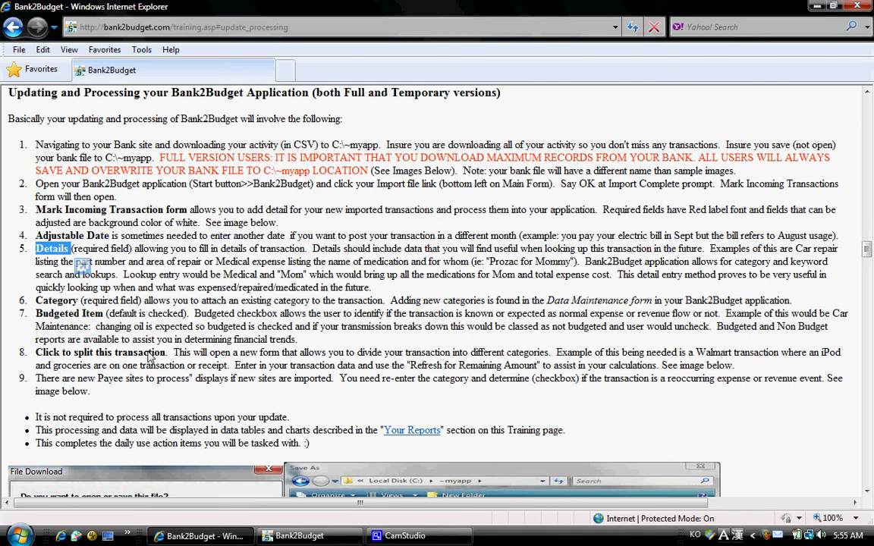
pyautogui.scroll(-2, 149, 357)
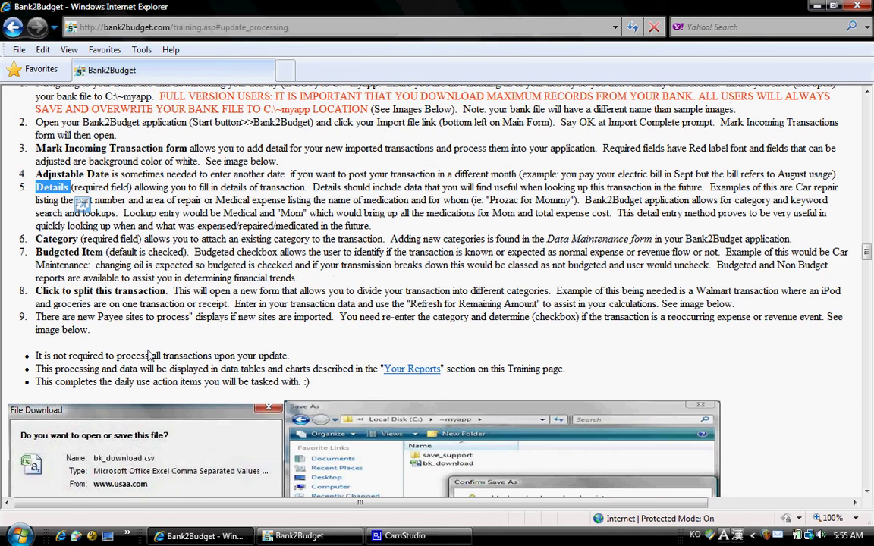
pyautogui.scroll(-2, 150, 356)
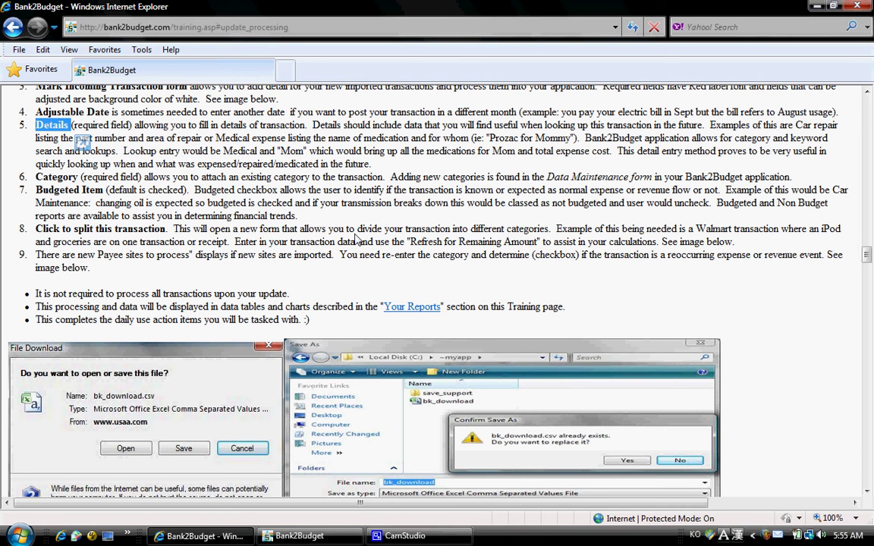
pyautogui.scroll(-5, 41, 145)
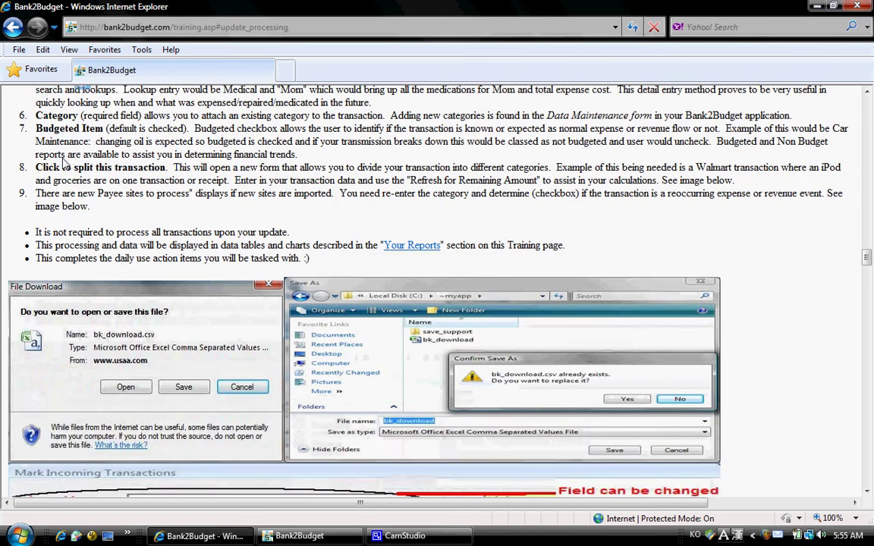
# Examine the training page's sample images of the Mark Incoming Transactions, split transaction, Main and new payee forms.
pyautogui.scroll(-4, 84, 163)
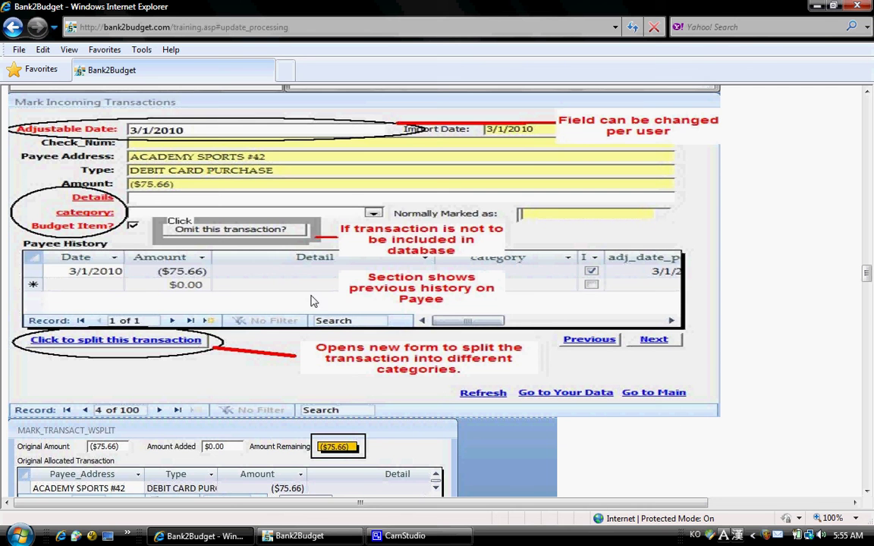
pyautogui.scroll(-3, 236, 346)
pyautogui.scroll(-3, 239, 346)
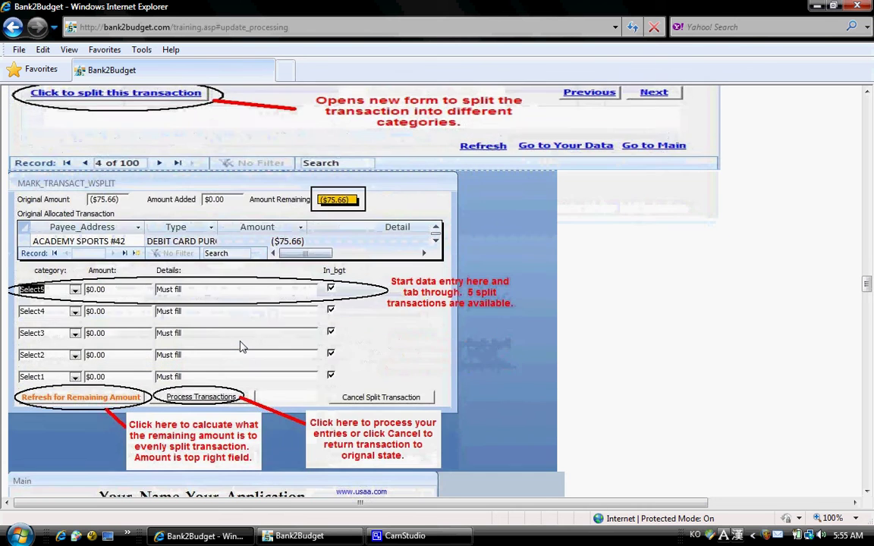
pyautogui.scroll(-3, 240, 346)
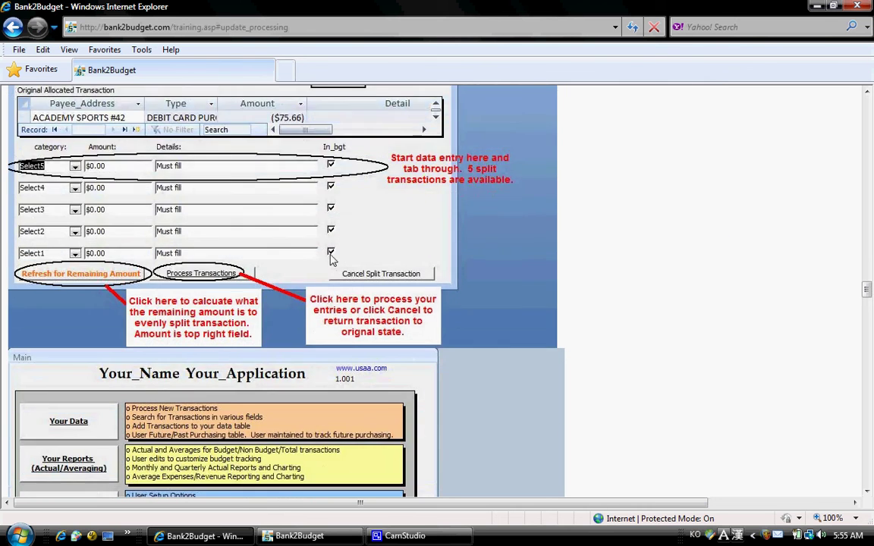
pyautogui.scroll(-3, 331, 257)
pyautogui.scroll(-3, 334, 258)
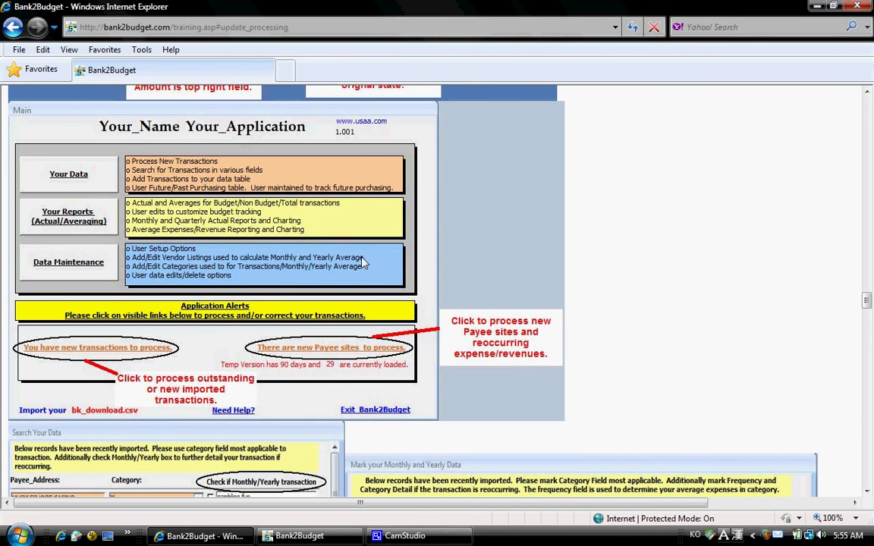
pyautogui.scroll(-2, 349, 259)
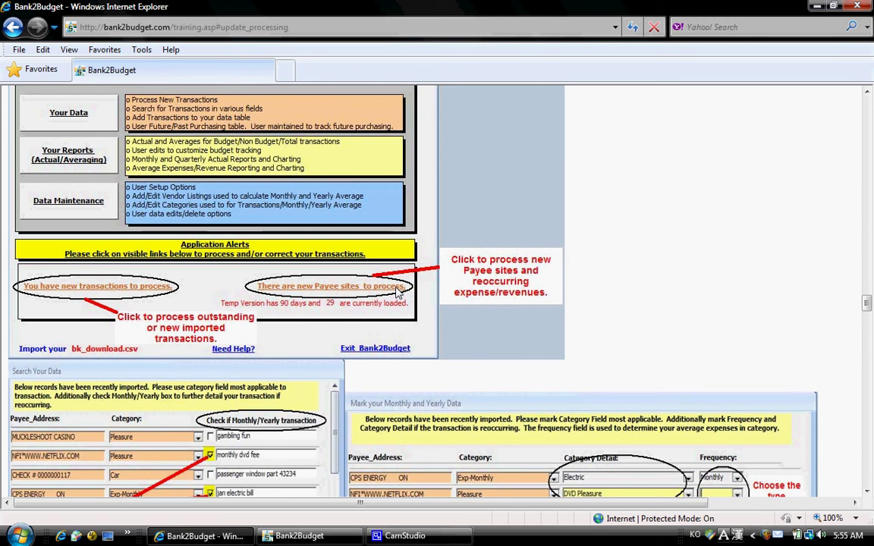
pyautogui.scroll(-2, 398, 292)
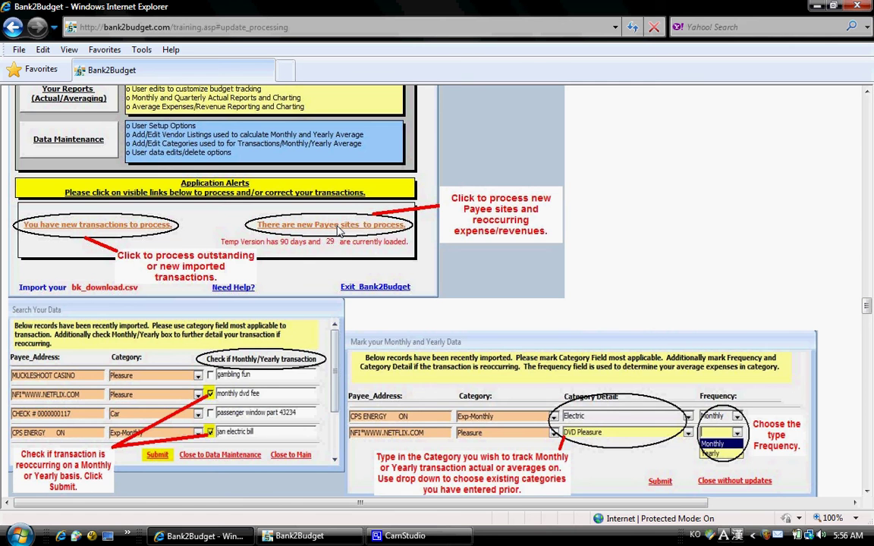
pyautogui.scroll(-3, 339, 231)
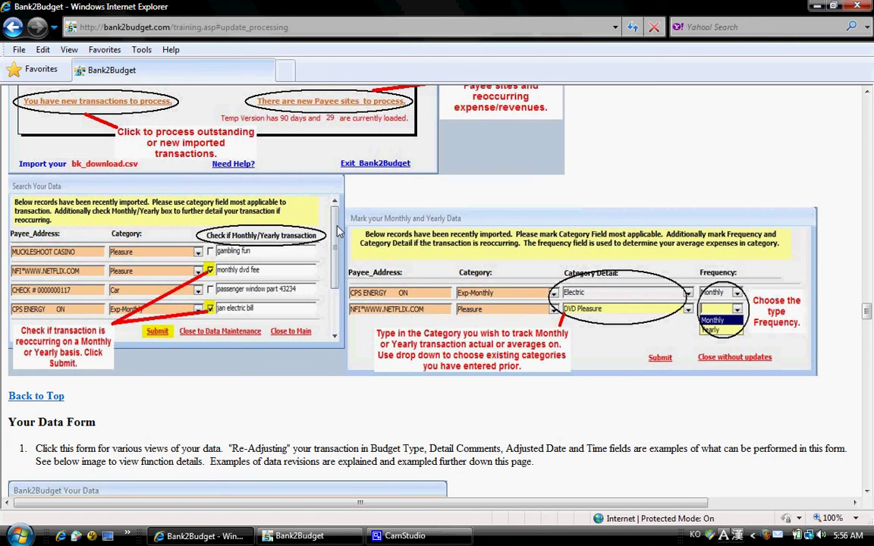
pyautogui.scroll(10, 339, 231)
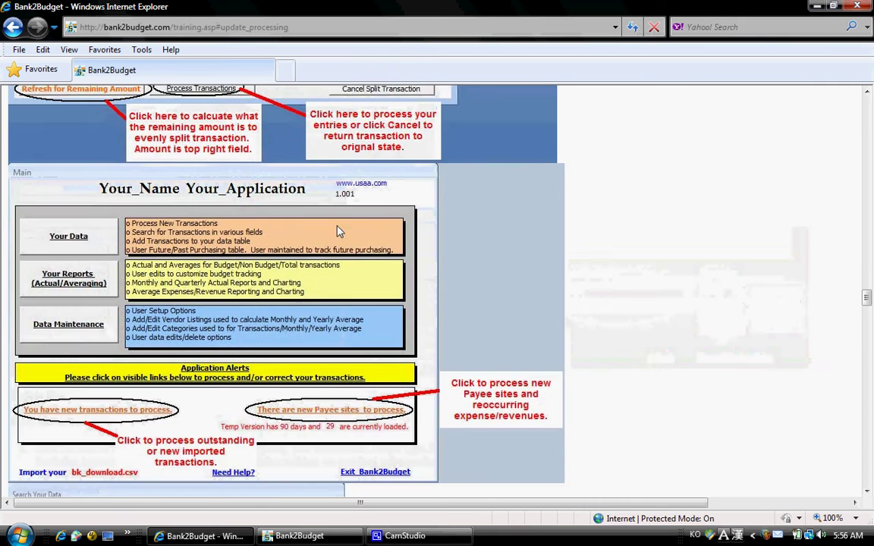
# Switch to the Bank2Budget application, view the new transactions waiting to be processed, and return to the main form.
pyautogui.click(299, 537)
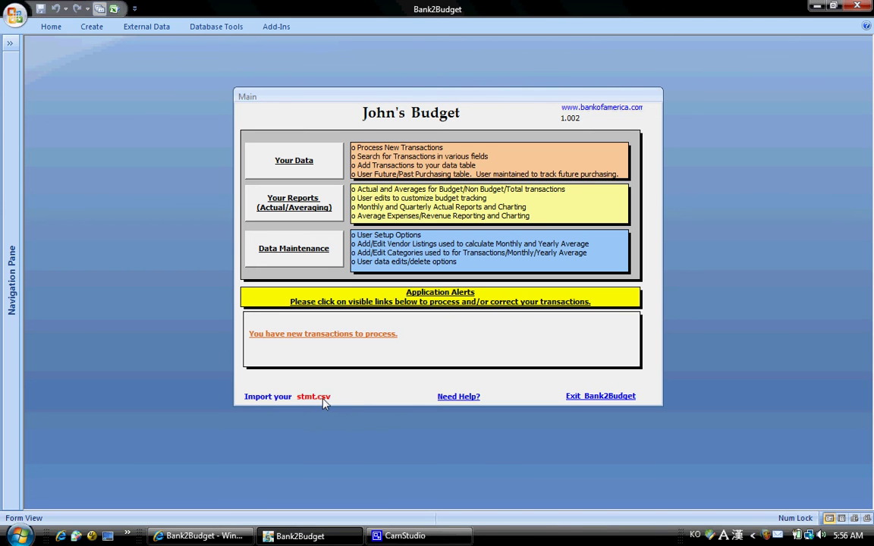
pyautogui.click(354, 337)
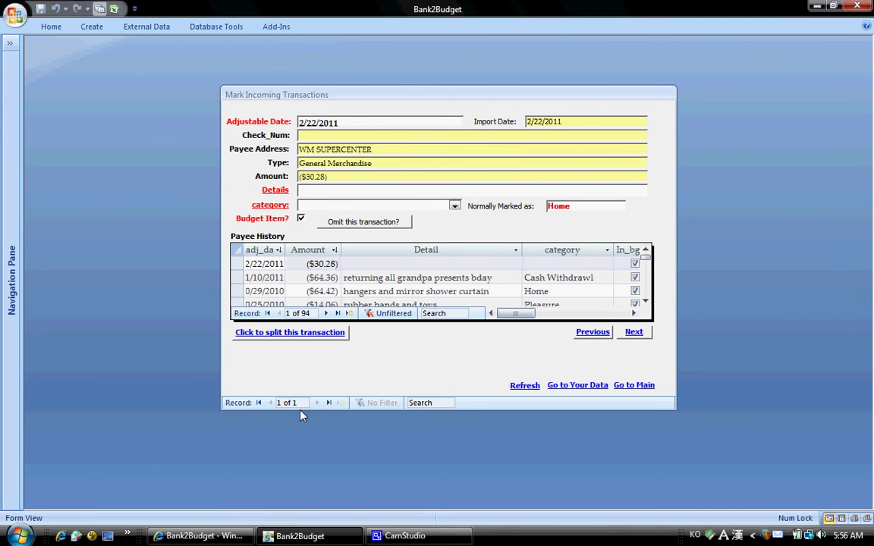
pyautogui.click(414, 188)
pyautogui.click(637, 387)
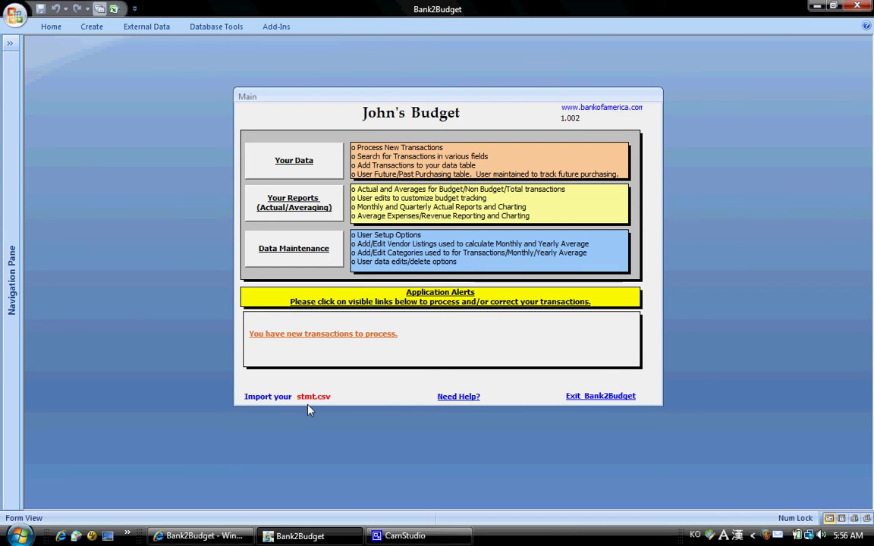
# Import the stmt.csv bank file from the main form and acknowledge the import prompt.
pyautogui.click(310, 400)
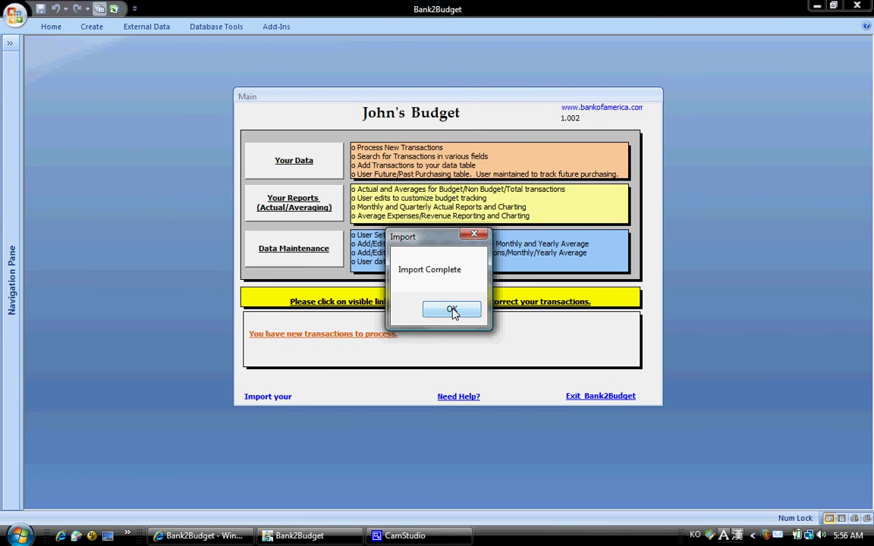
pyautogui.click(452, 311)
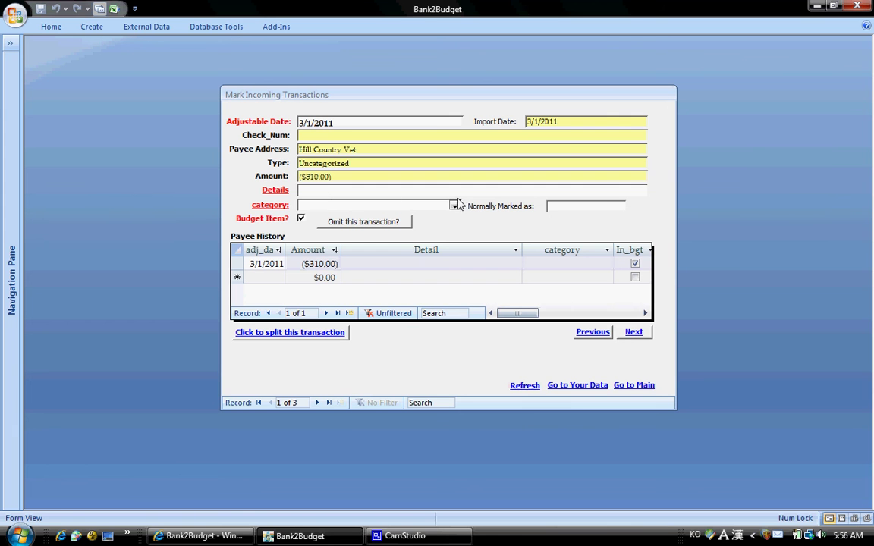
# Mark the Hill Country Vet transaction with details "Molly Surgery on Neck" and category Medical Dad, and advance to the next record.
pyautogui.write('Molly Surgery on ')
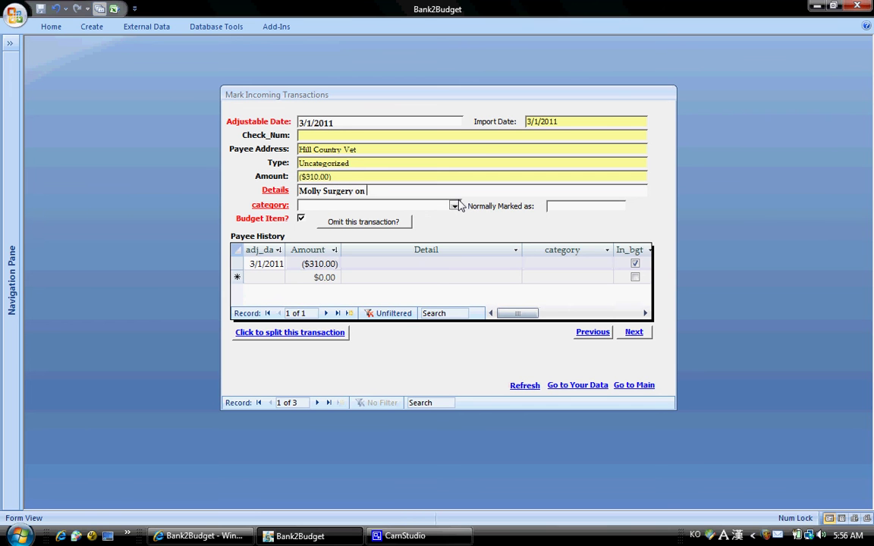
pyautogui.write('Neck')
pyautogui.click(454, 206)
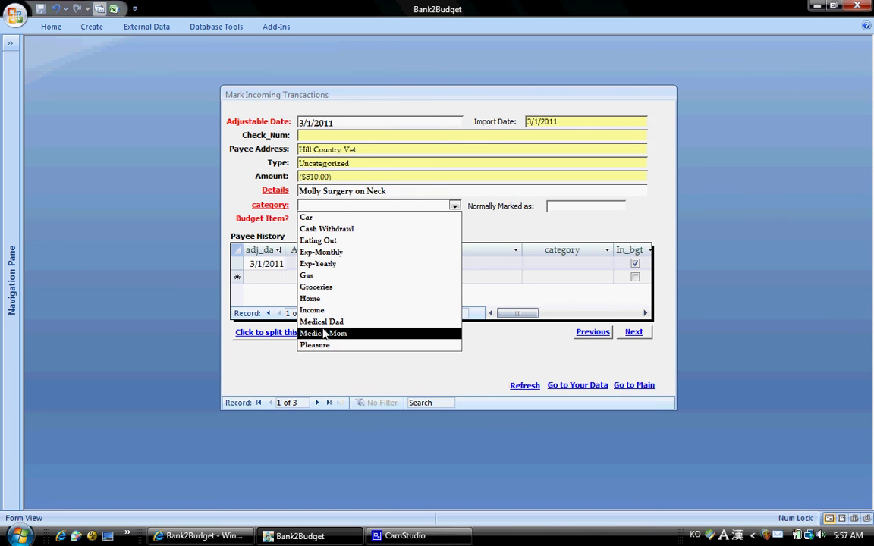
pyautogui.click(308, 322)
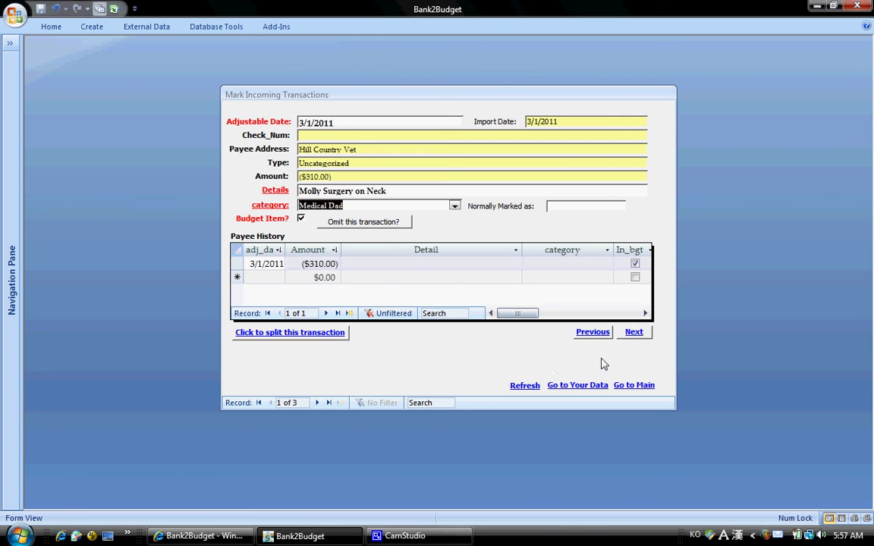
pyautogui.click(634, 335)
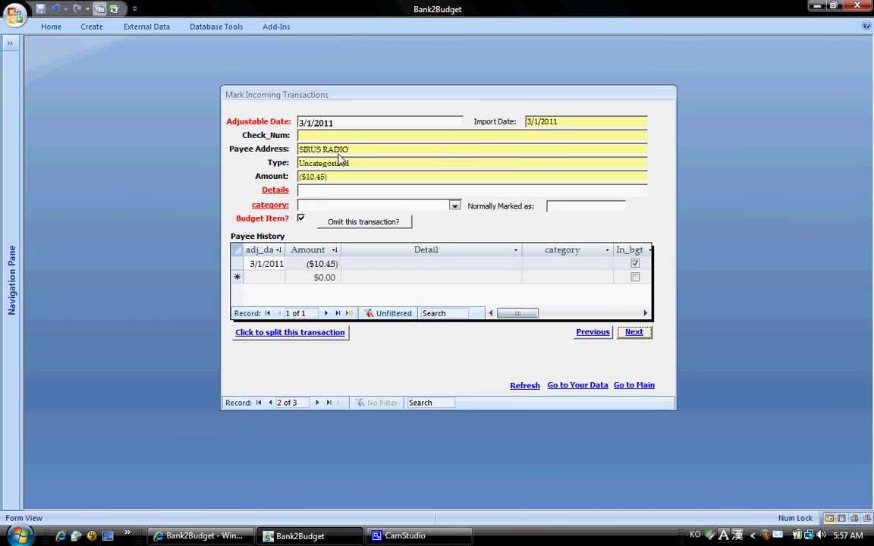
# Mark the SIRUS RADIO transaction with details "month radio expense" and category Exp-Monthly, and advance to the next record.
pyautogui.click(329, 194)
pyautogui.write('mont')
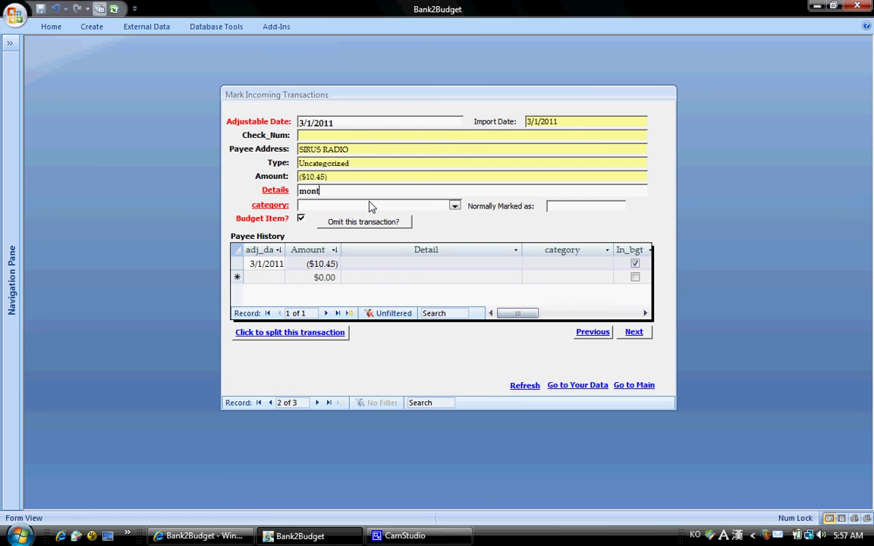
pyautogui.write('h radio expense')
pyautogui.click(455, 206)
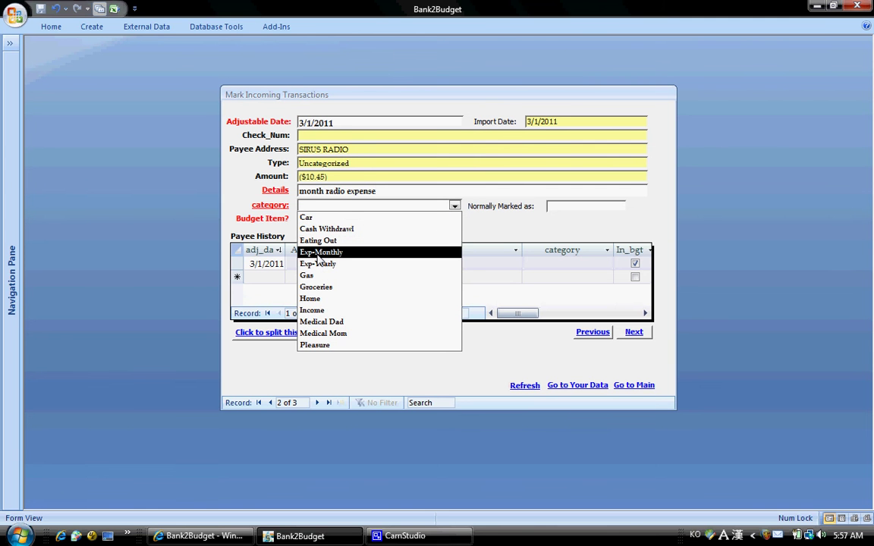
pyautogui.click(319, 255)
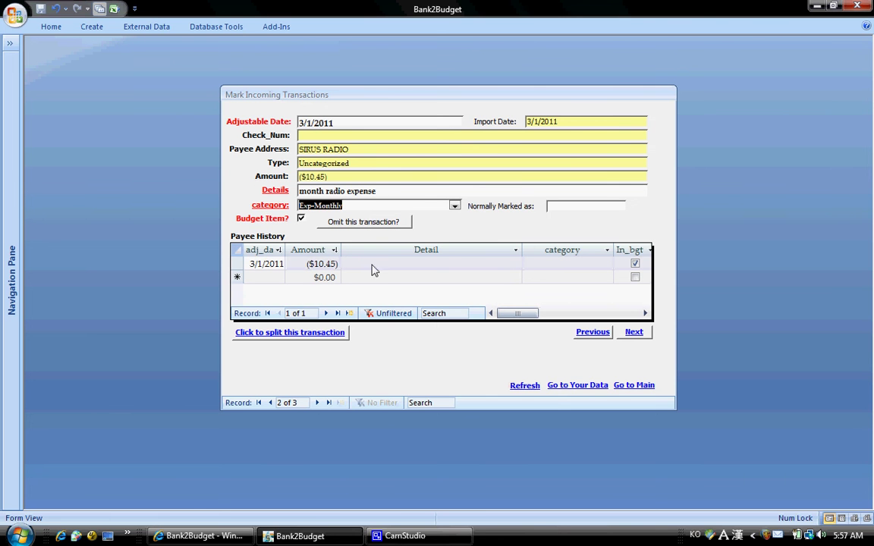
pyautogui.click(633, 333)
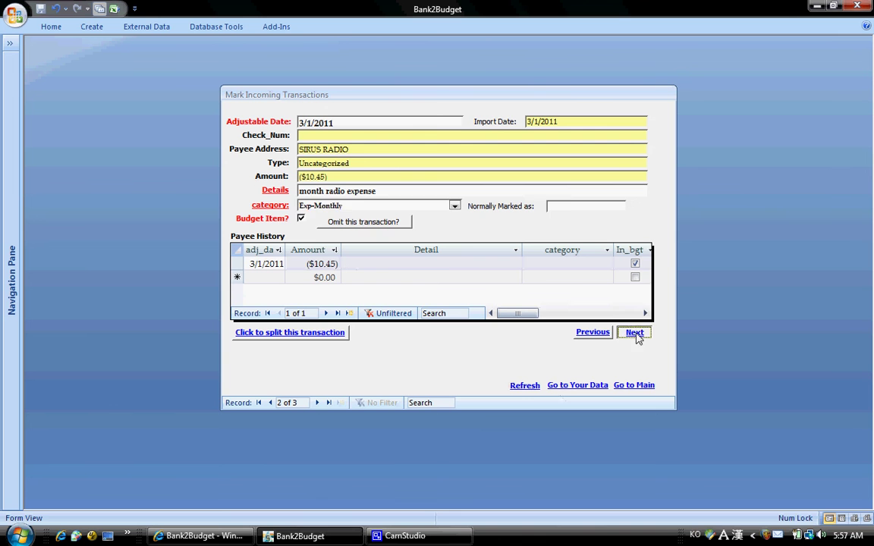
# Review the WM SUPERCENTER transaction's usual category and look through the payee's past details and categories in its history.
pyautogui.click(327, 190)
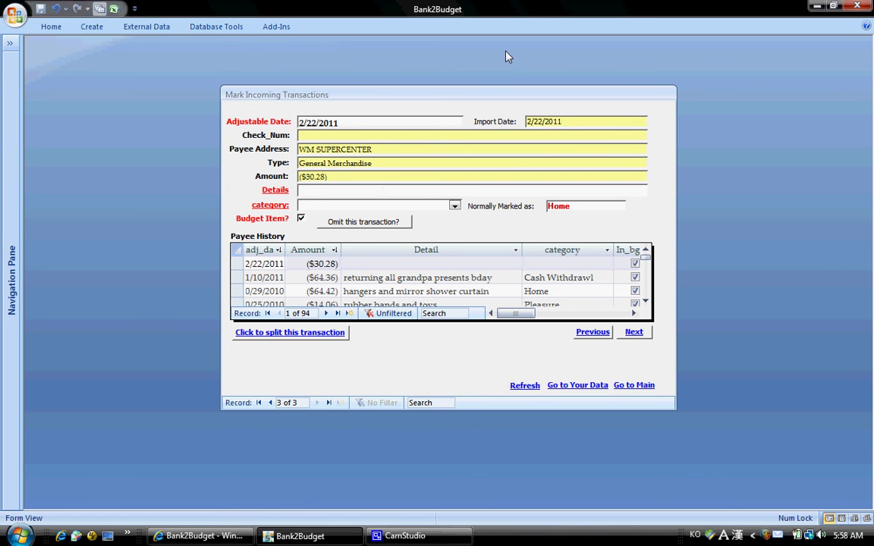
pyautogui.moveTo(578, 211); pyautogui.dragTo(540, 211)
pyautogui.click(445, 295)
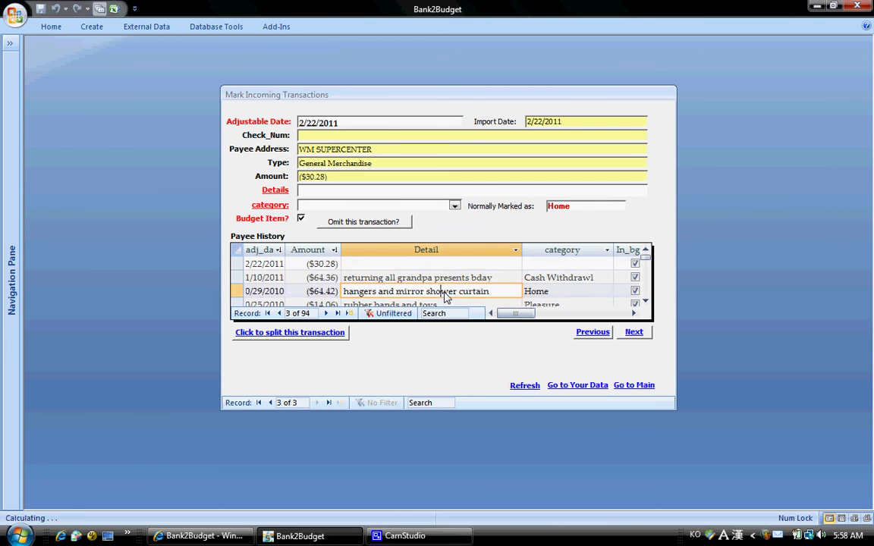
pyautogui.scroll(-6, 445, 295)
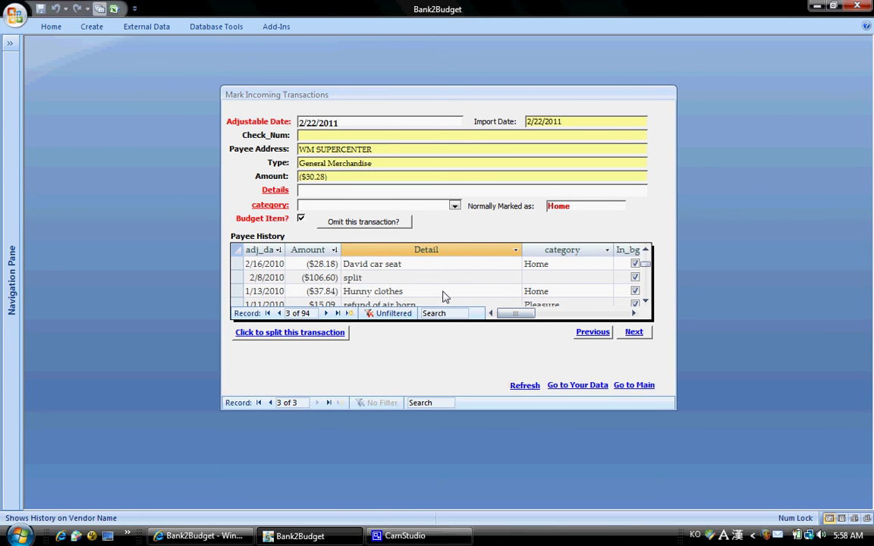
pyautogui.scroll(-8, 444, 295)
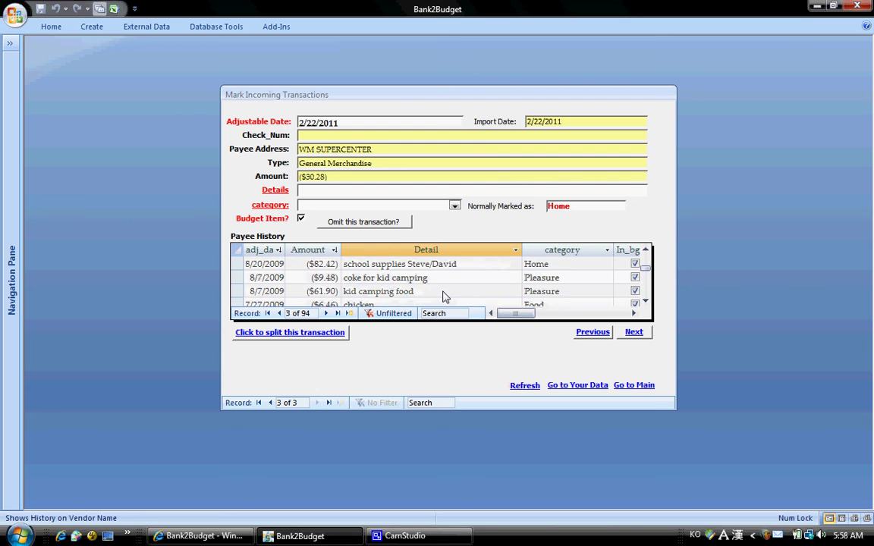
pyautogui.scroll(-8, 444, 295)
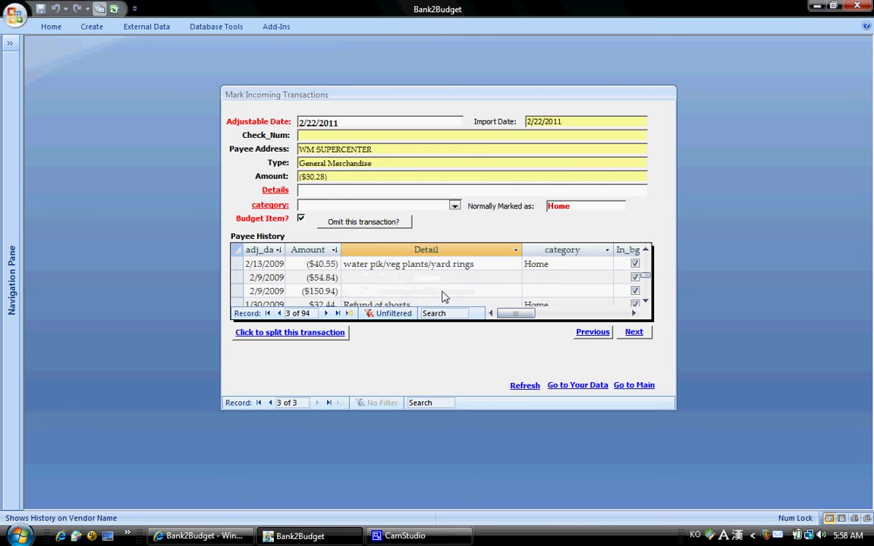
pyautogui.scroll(-3, 444, 295)
# Enter "split" as the WM SUPERCENTER transaction's details and open the form for splitting it.
pyautogui.click(324, 190)
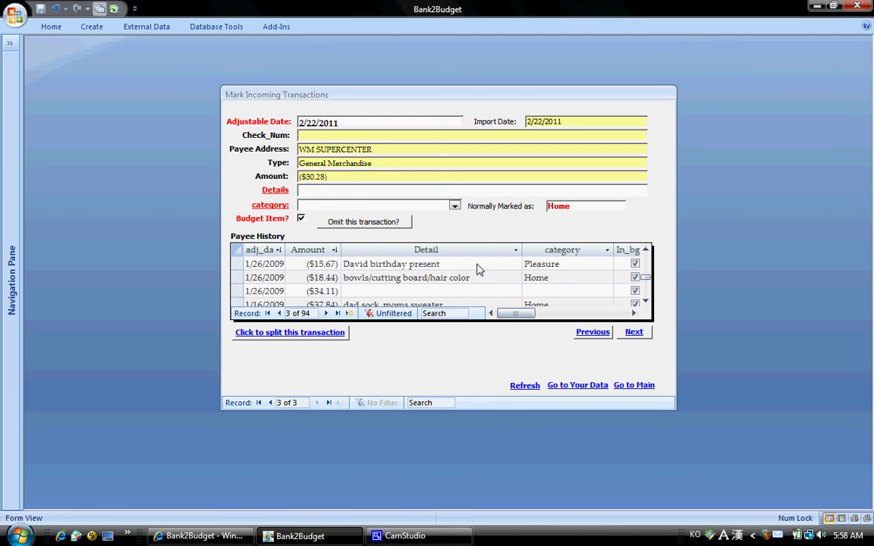
pyautogui.write('split')
pyautogui.click(312, 339)
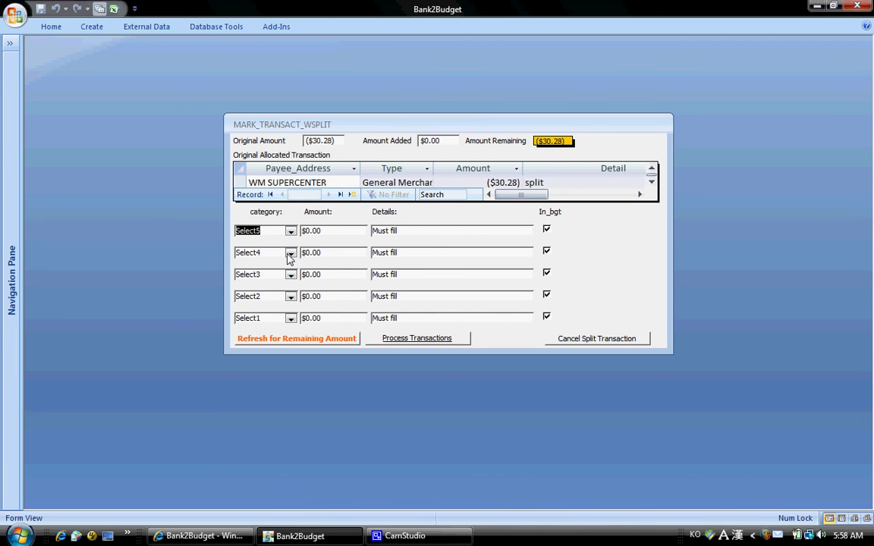
# Fill the first split line with category Pleasure, $24.00 and a present-for-recipient note, exclude it from the budget, and refresh the remaining amount.
pyautogui.click(290, 231)
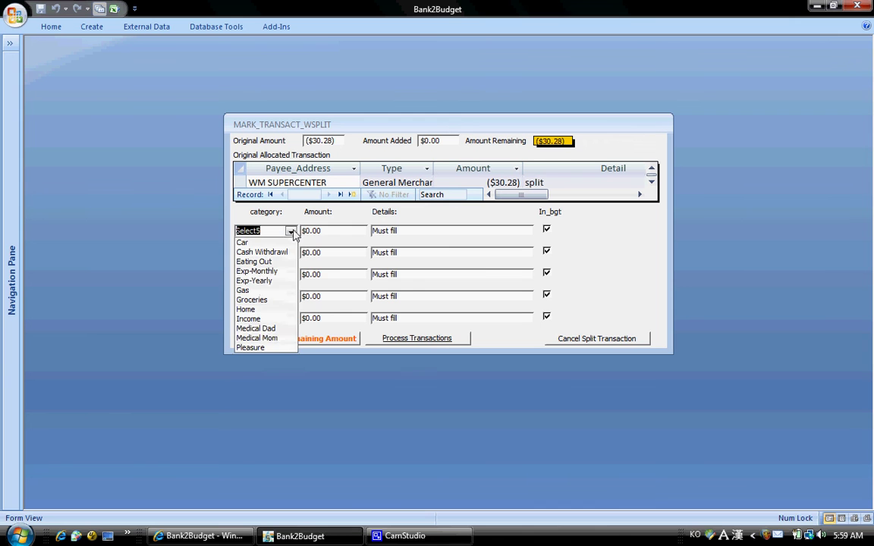
pyautogui.click(269, 348)
pyautogui.press('Tab')
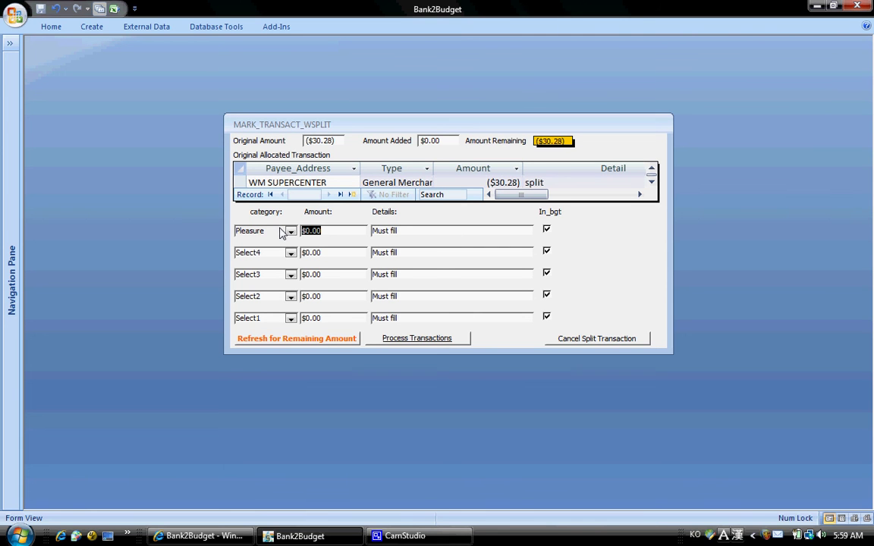
pyautogui.write('24')
pyautogui.press('Tab')
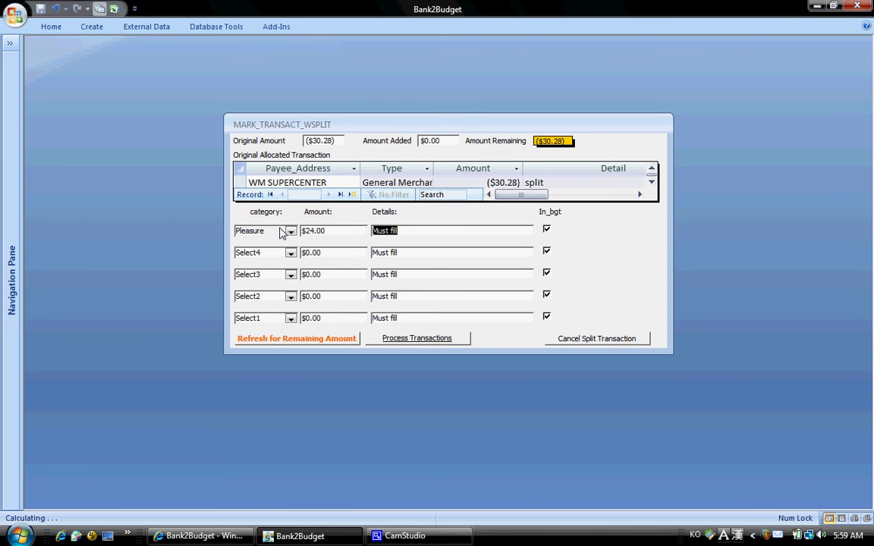
pyautogui.write('pre')
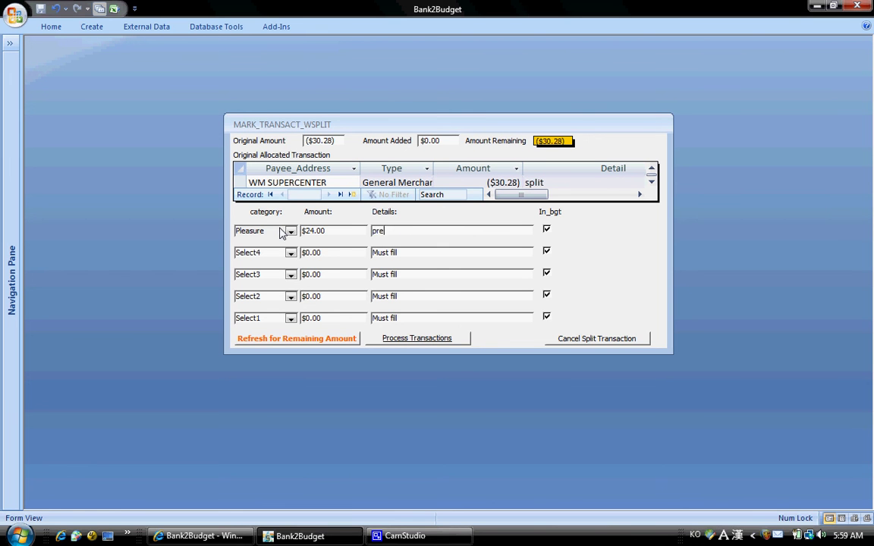
pyautogui.write('sent for dan')
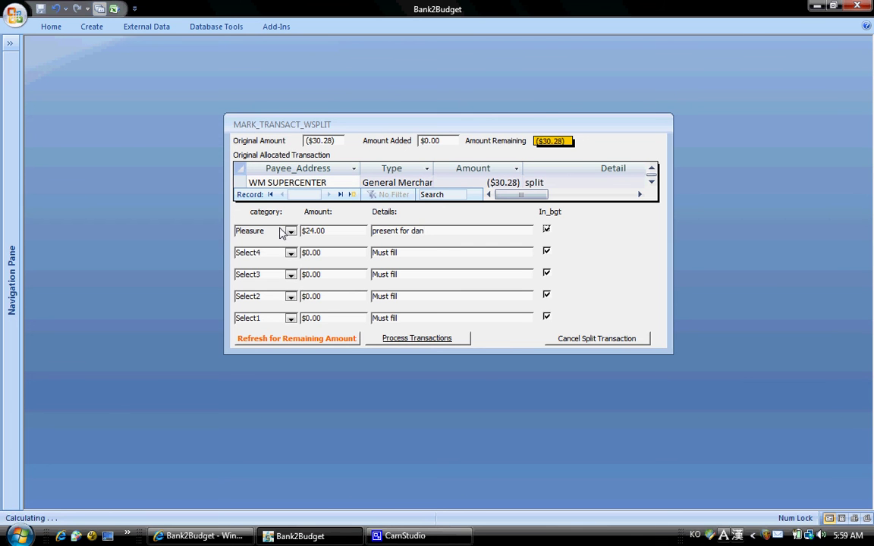
pyautogui.click(546, 229)
pyautogui.moveTo(263, 255); pyautogui.dragTo(216, 256)
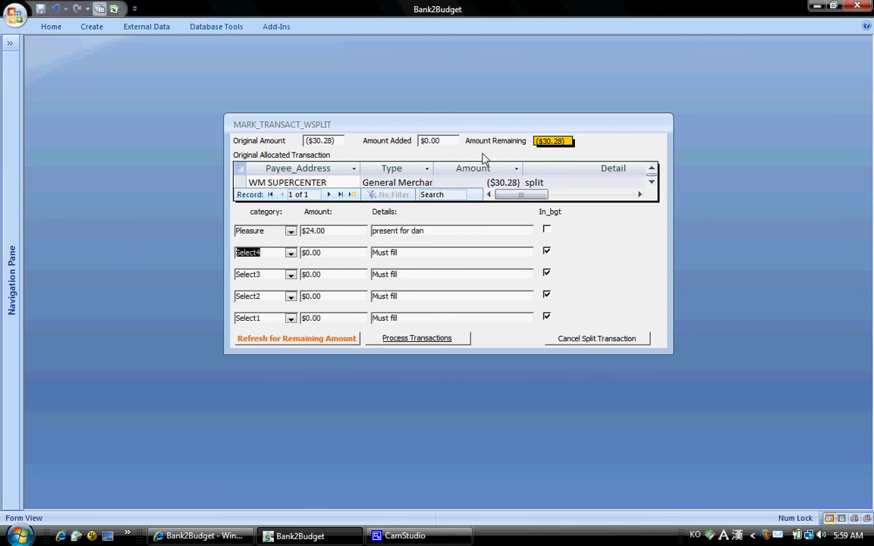
pyautogui.click(300, 341)
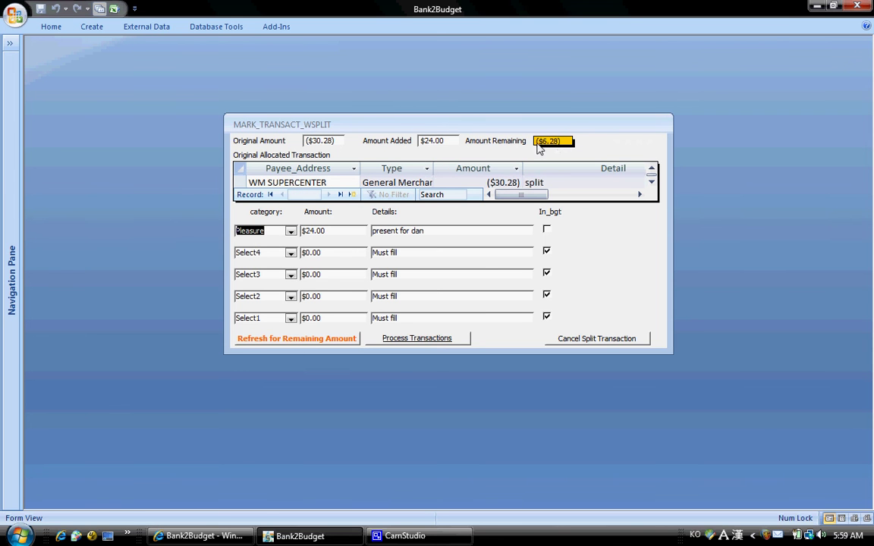
# Fill the second split line with category Groceries, amount $6.28 and details "food".
pyautogui.click(254, 258)
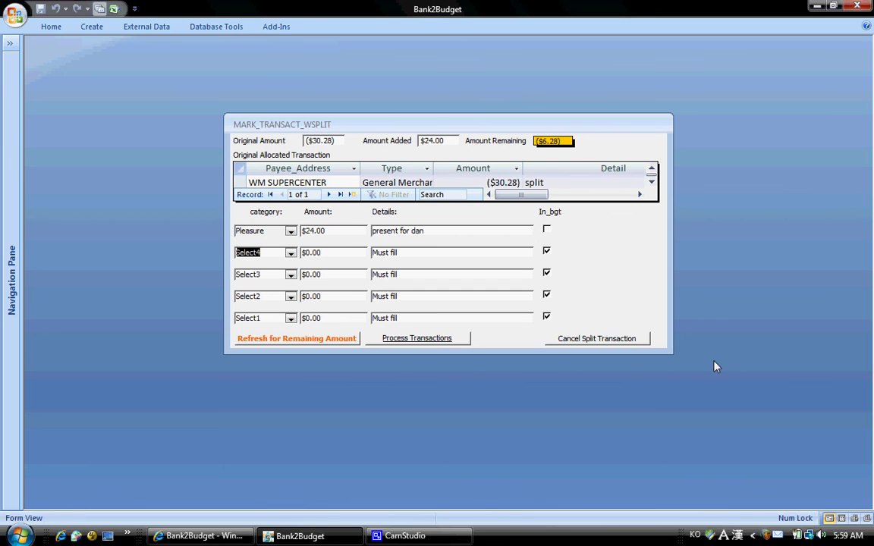
pyautogui.write('groceries')
pyautogui.press('Tab')
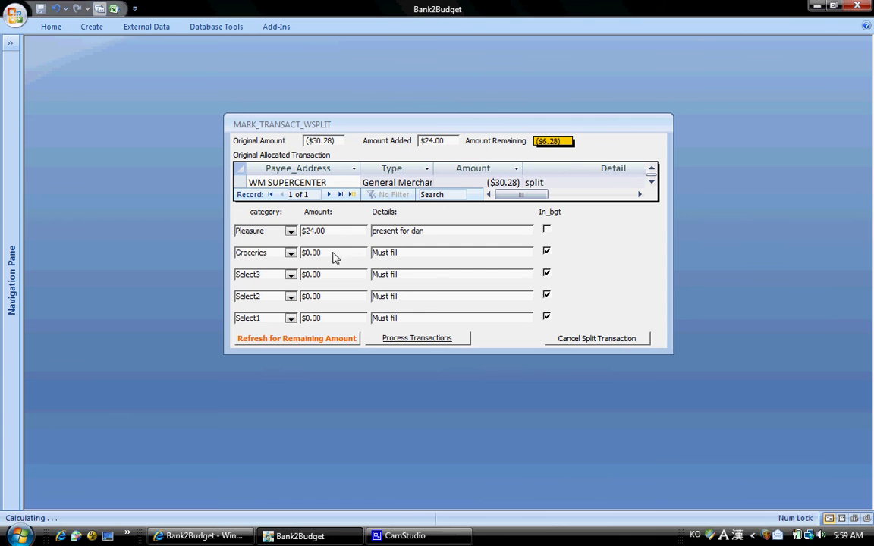
pyautogui.write('6')
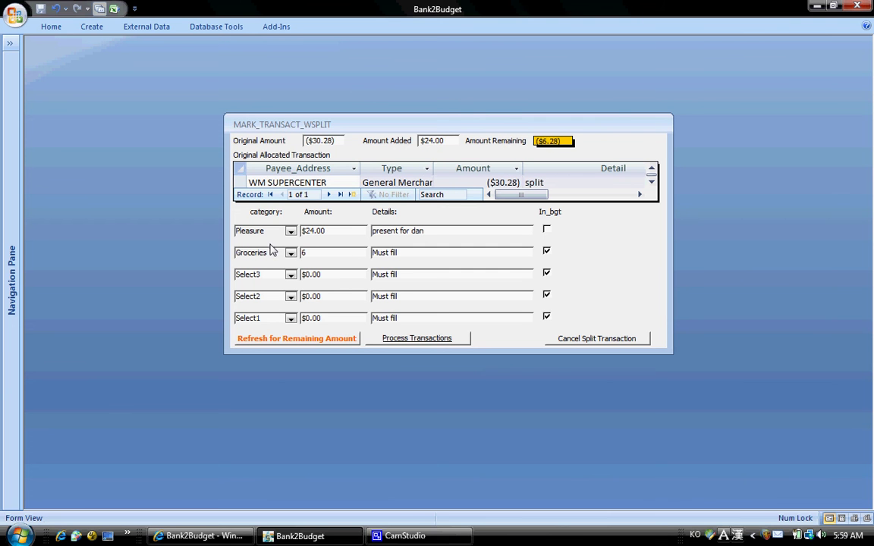
pyautogui.write('.28')
pyautogui.press('Tab')
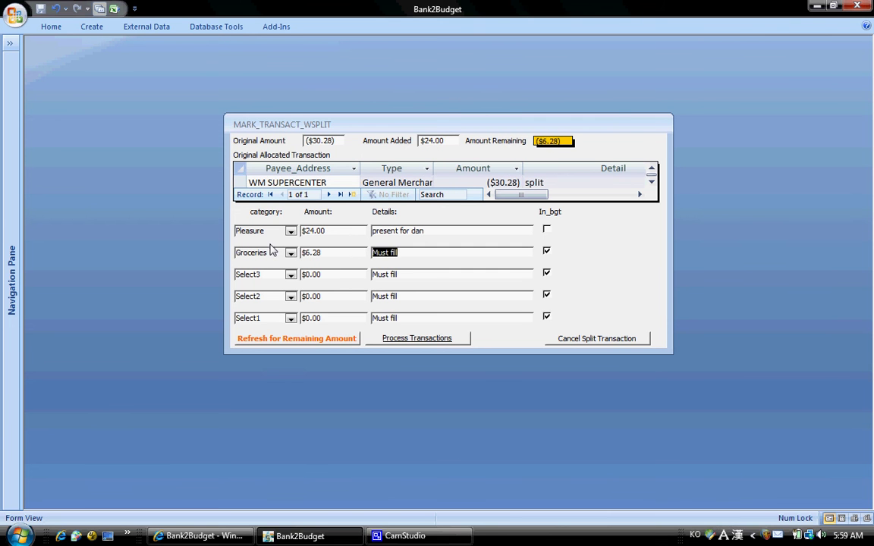
pyautogui.write('food')
# Refresh the remaining amount, process the split transactions, and return to the main form.
pyautogui.click(317, 341)
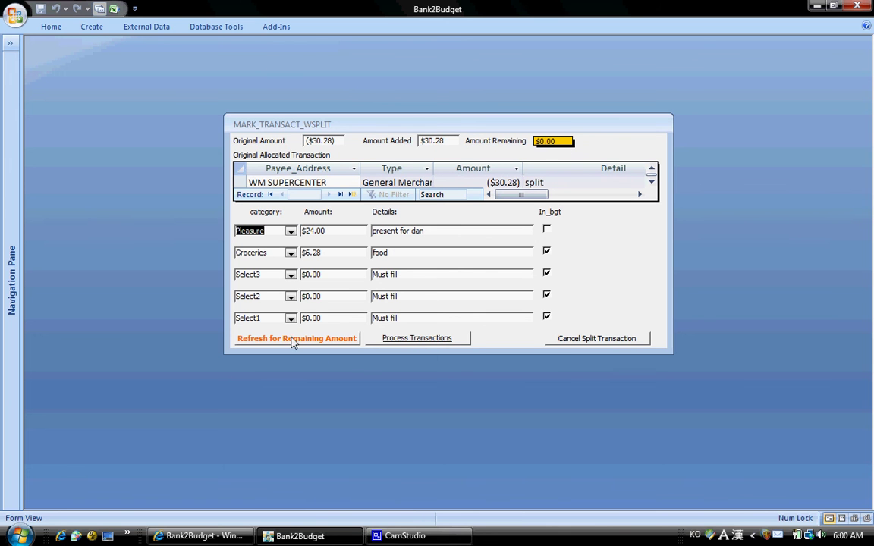
pyautogui.click(421, 340)
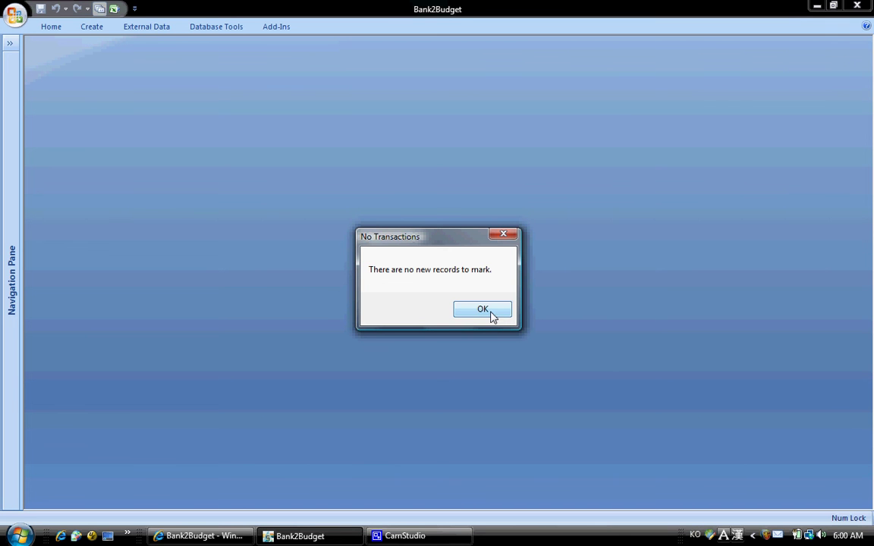
pyautogui.click(491, 312)
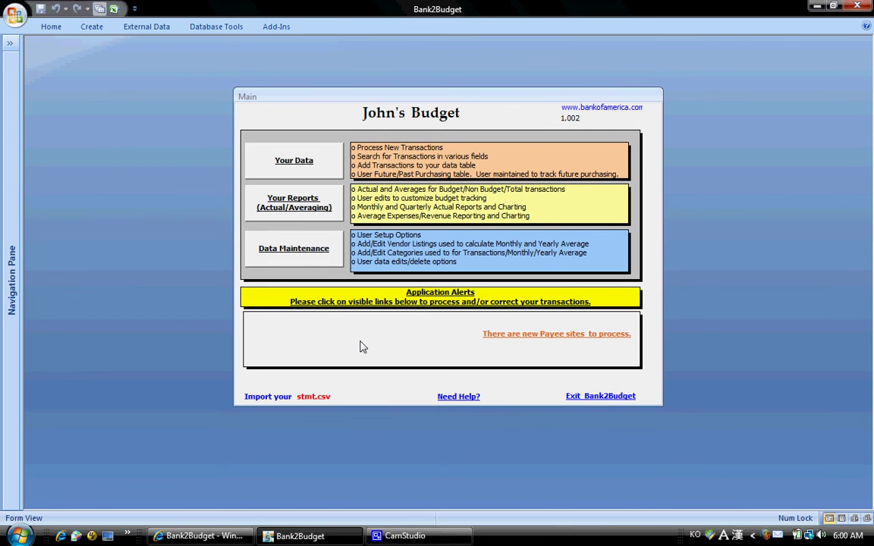
# Open the new payee sites to process, assign SIRUS RADIO the category Pleasure, and flag it as a monthly/yearly transaction.
pyautogui.click(543, 336)
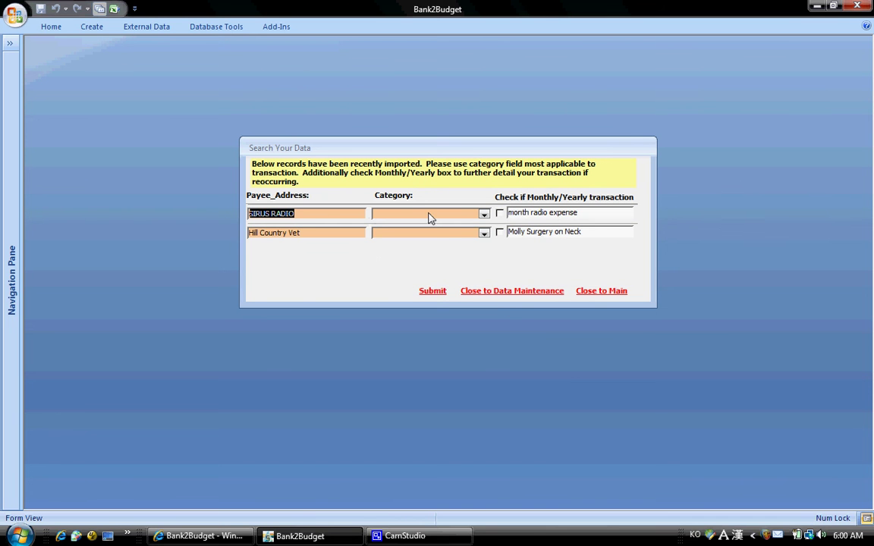
pyautogui.click(484, 215)
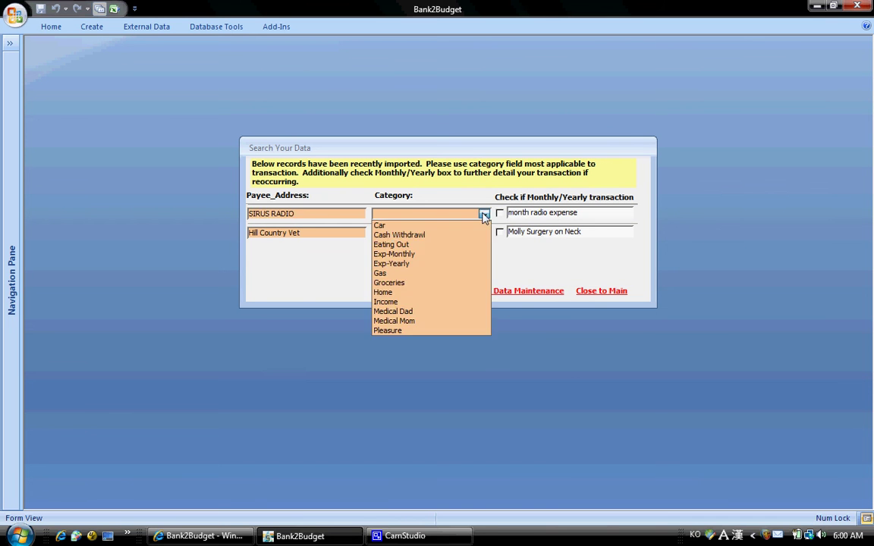
pyautogui.click(396, 331)
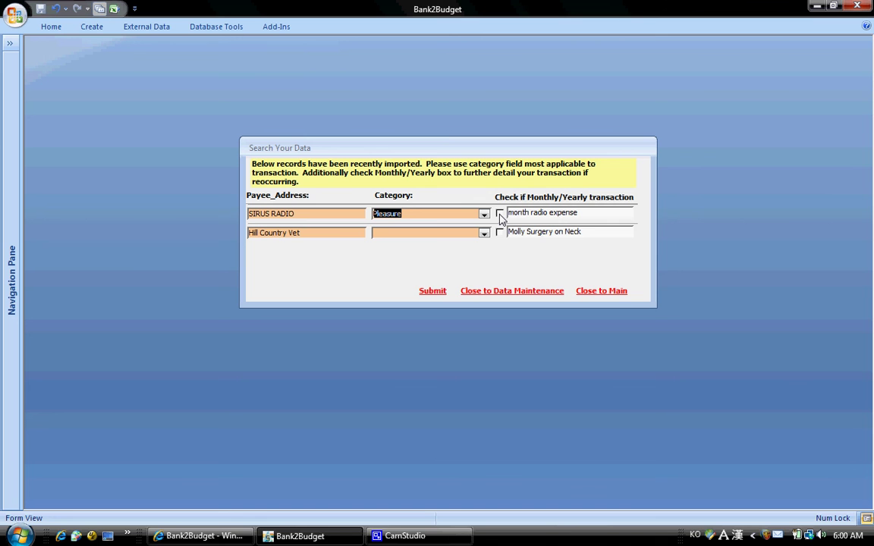
pyautogui.click(500, 214)
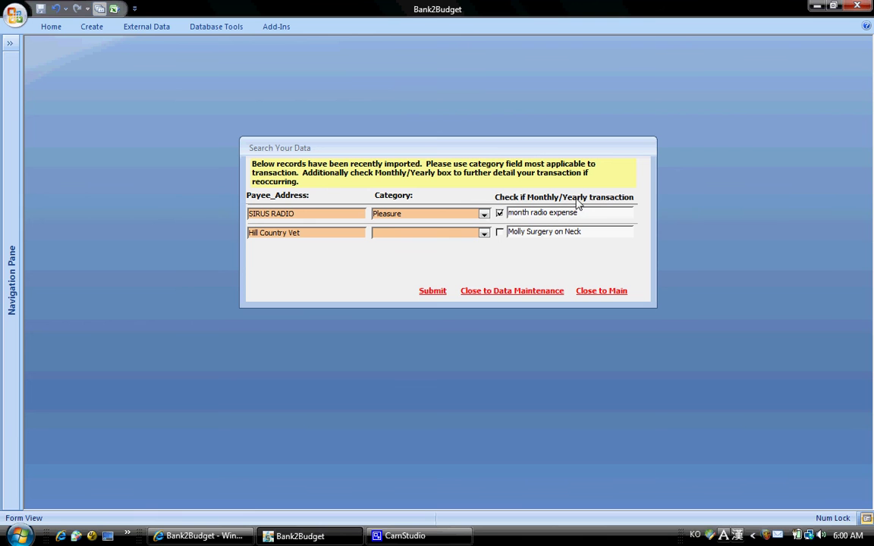
# Assign Hill Country Vet the category Medical Dad and submit the new payee categories.
pyautogui.moveTo(306, 236); pyautogui.dragTo(250, 235)
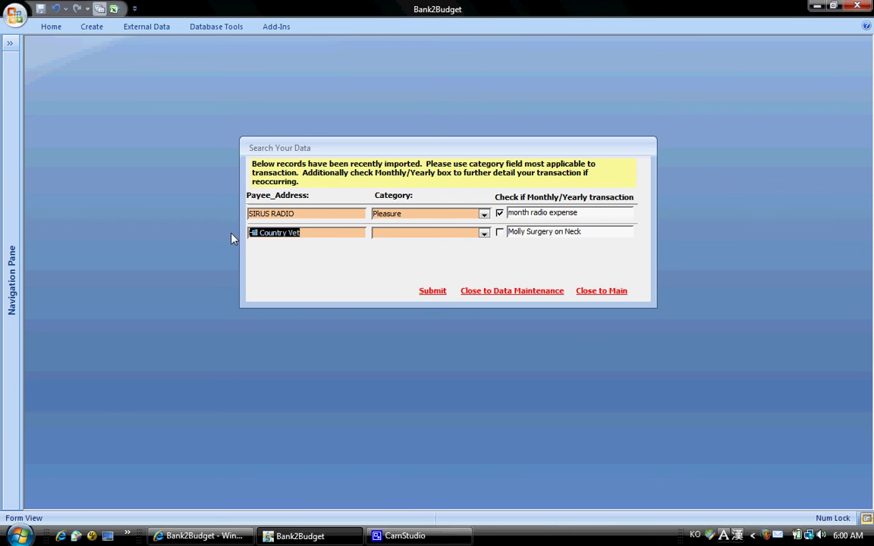
pyautogui.click(483, 234)
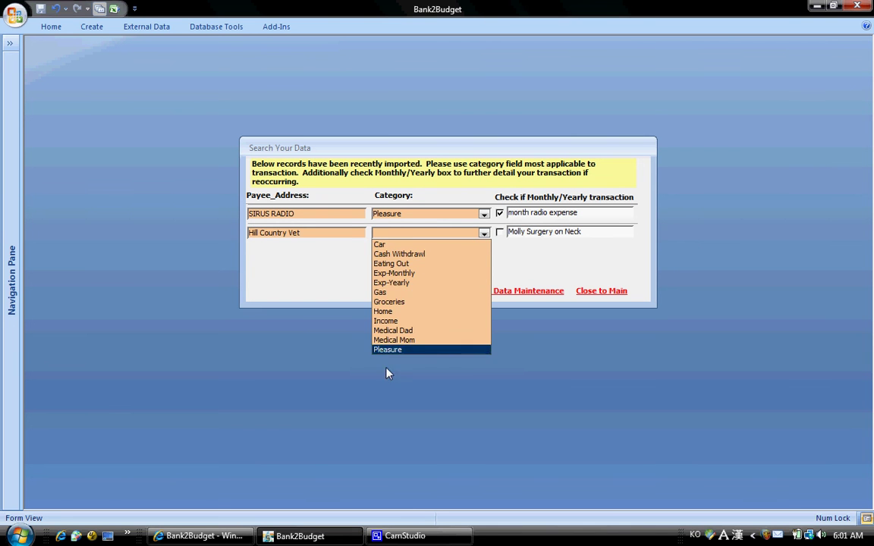
pyautogui.click(393, 334)
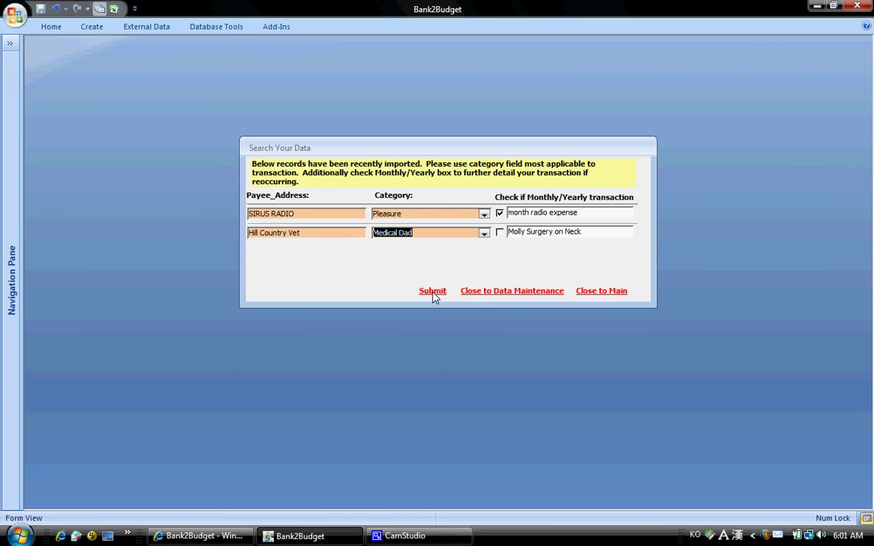
pyautogui.click(432, 291)
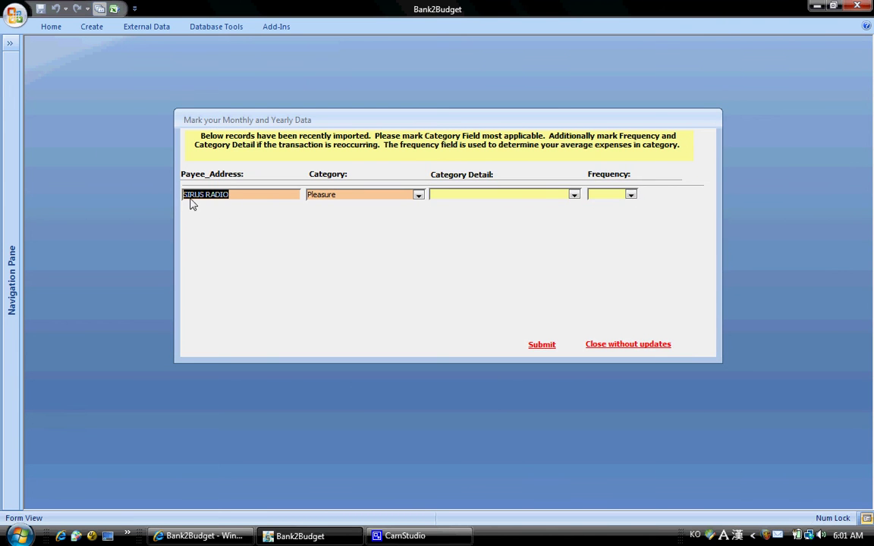
# Look through the available category details for SIRUS RADIO.
pyautogui.click(574, 195)
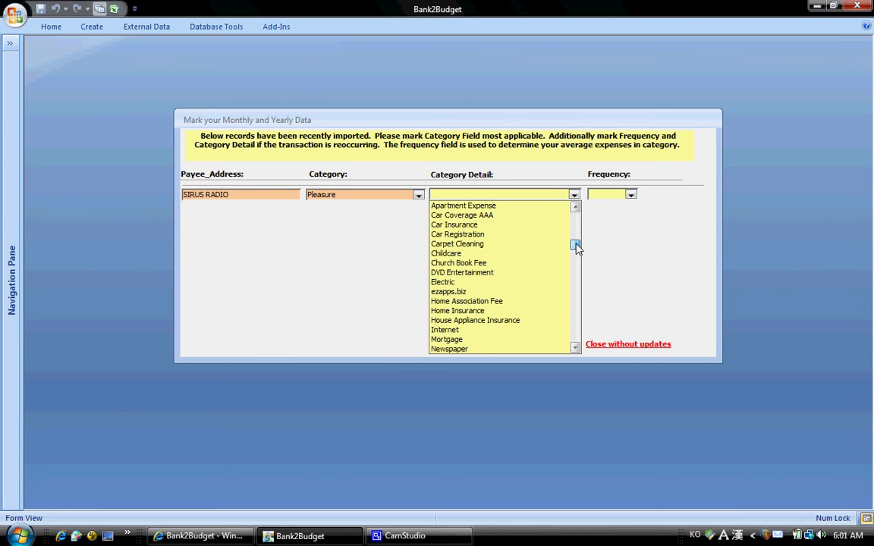
pyautogui.click(576, 243)
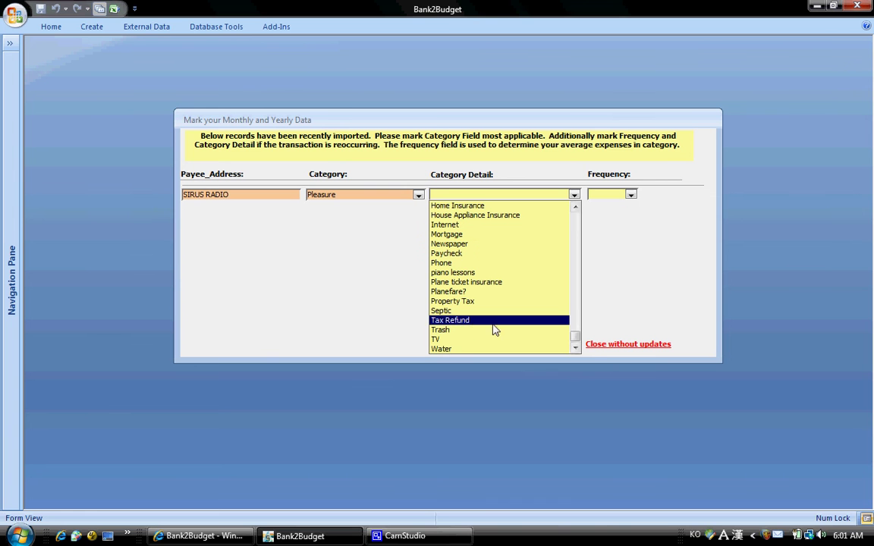
pyautogui.click(576, 226)
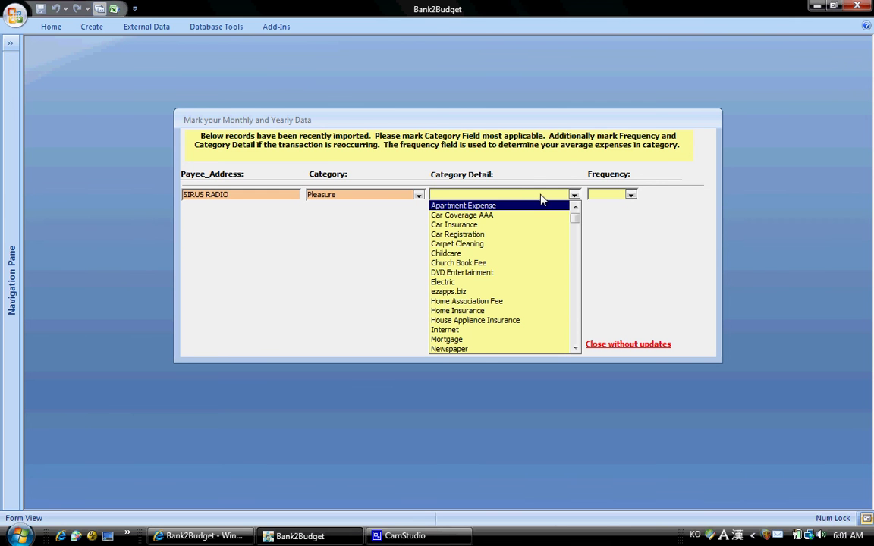
pyautogui.write('M')
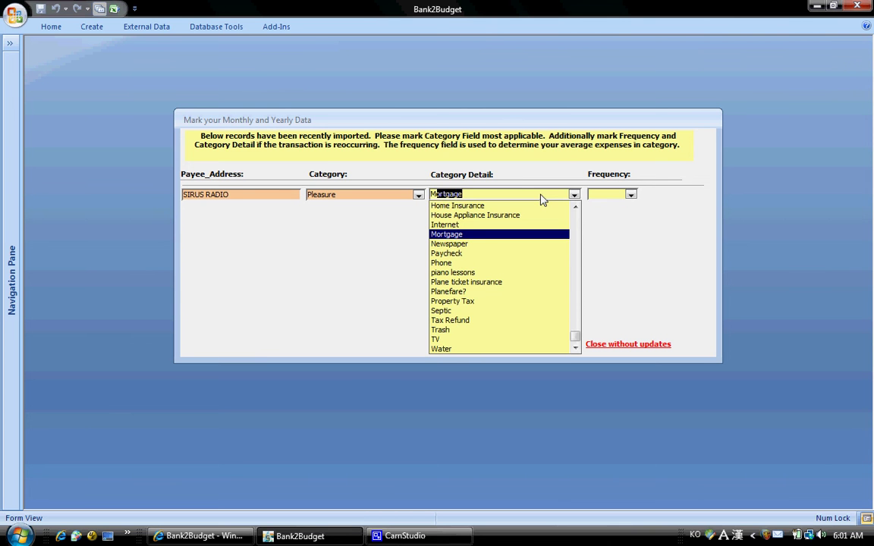
pyautogui.write('onthl')
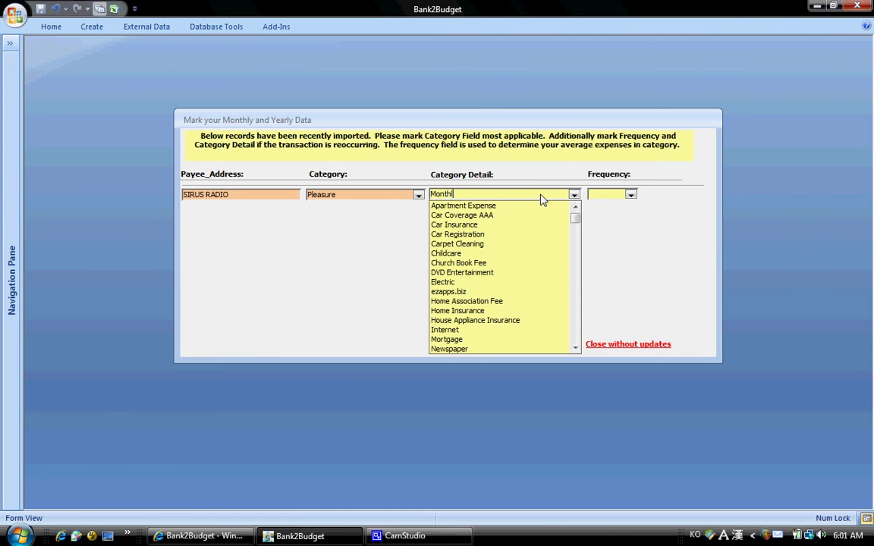
pyautogui.press('BackSpace')
pyautogui.press('BackSpace')
pyautogui.press('BackSpace')
pyautogui.press('BackSpace')
pyautogui.press('BackSpace')
pyautogui.press('BackSpace')
# Mark SIRUS RADIO with category detail "Radio Fun" and frequency Monthly, and submit the monthly and yearly data.
pyautogui.click(631, 195)
pyautogui.click(602, 203)
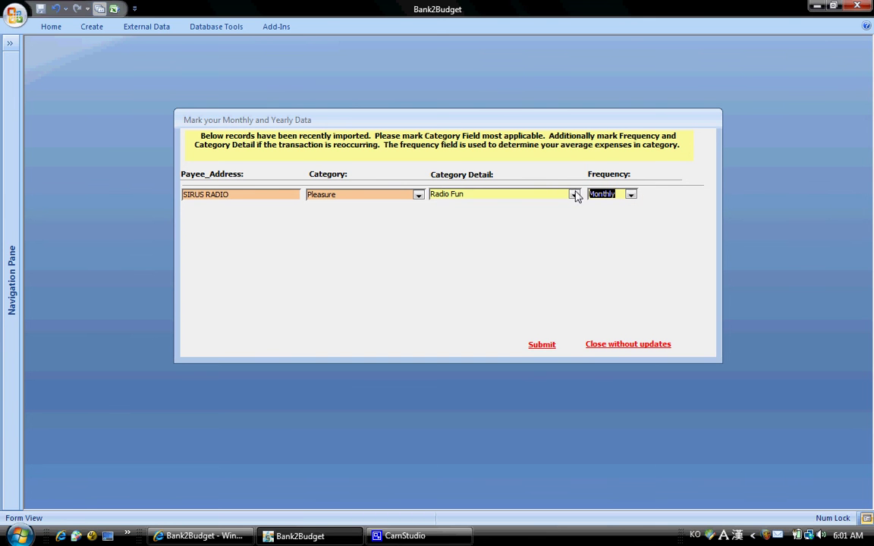
pyautogui.click(575, 195)
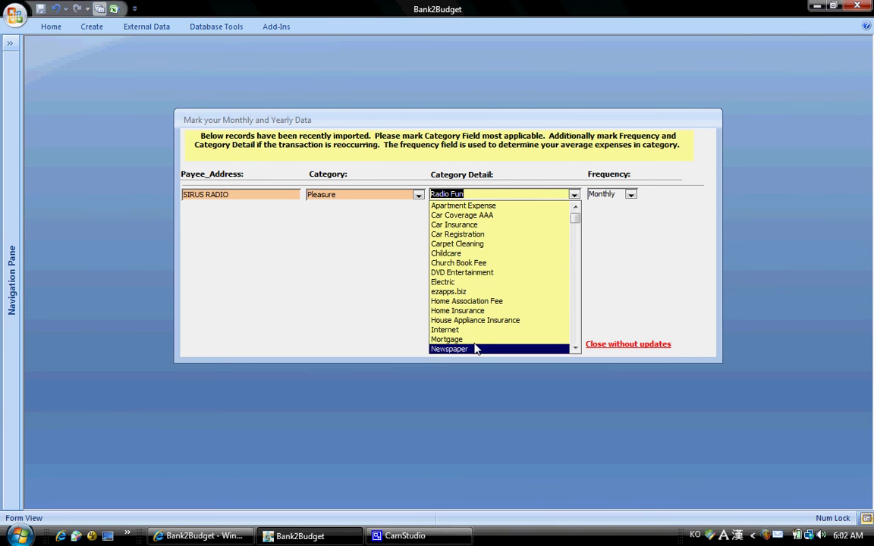
pyautogui.click(453, 194)
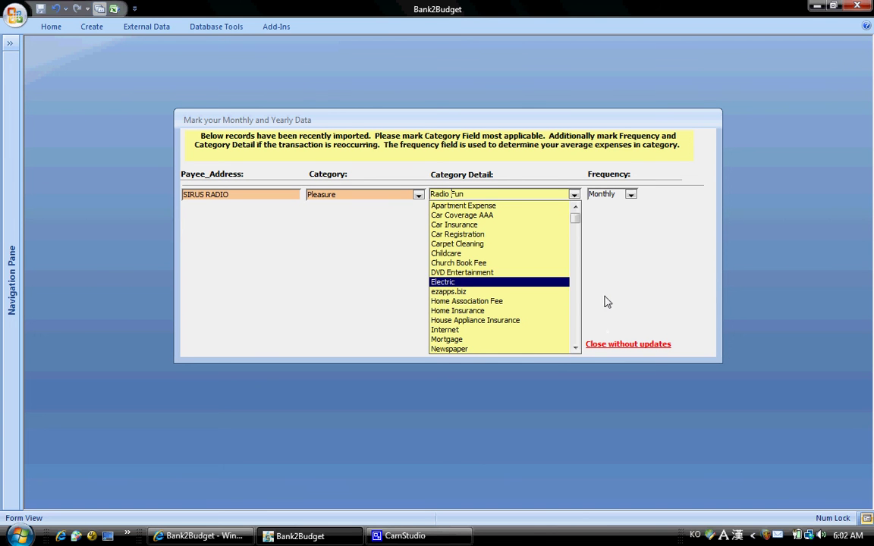
pyautogui.click(548, 266)
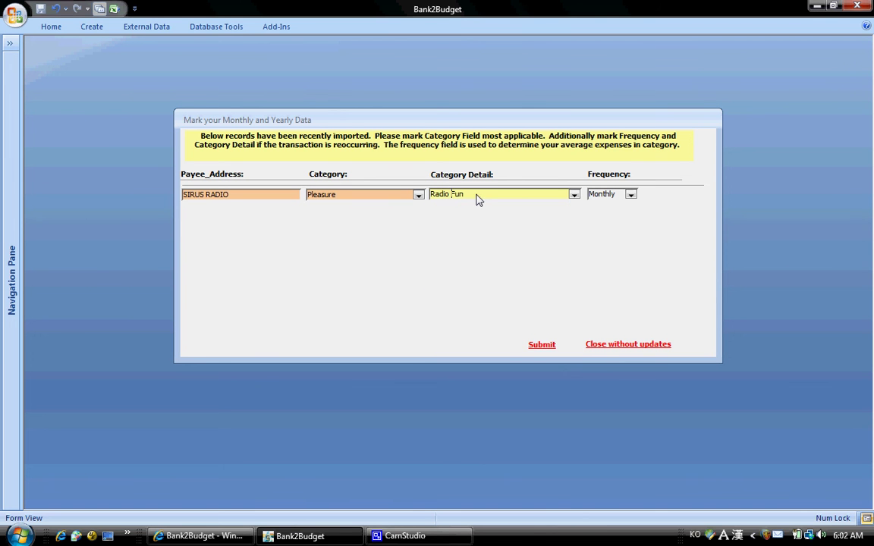
pyautogui.click(548, 347)
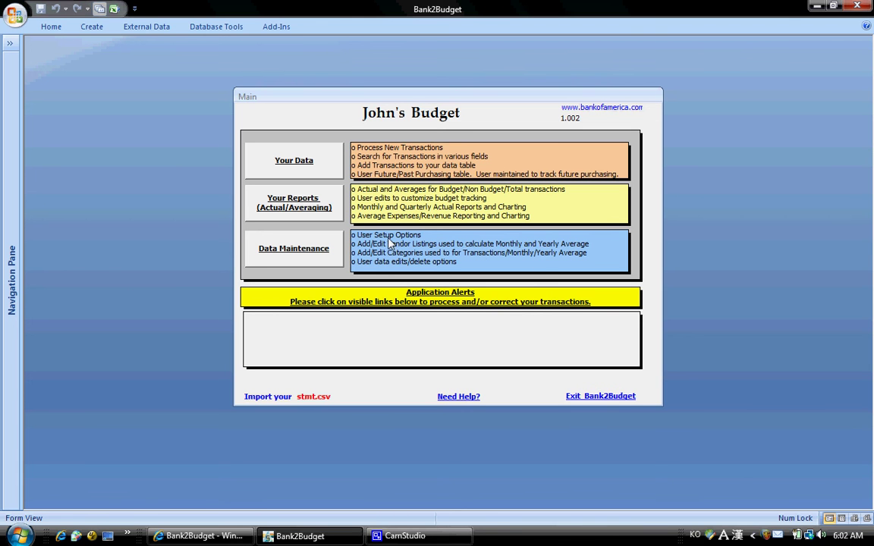
# Search the payee transactions in Your Data for "Hill Country".
pyautogui.click(306, 168)
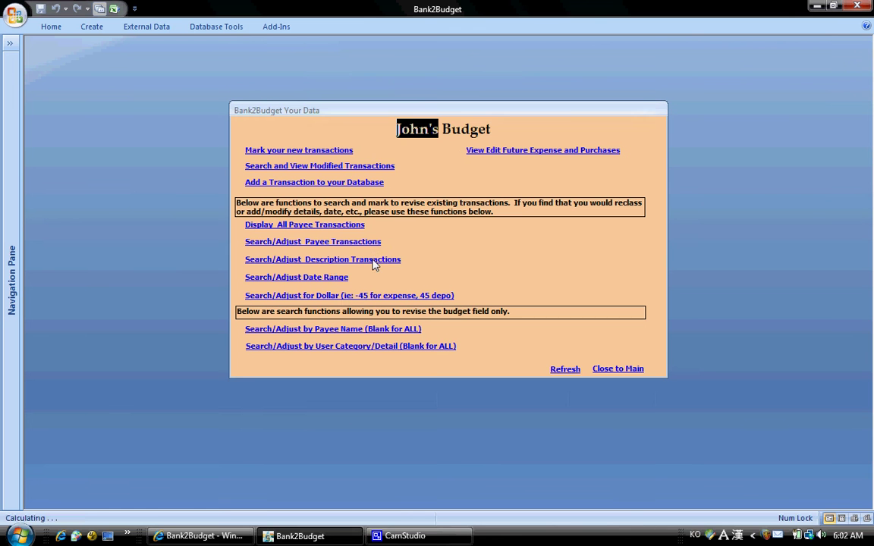
pyautogui.click(321, 242)
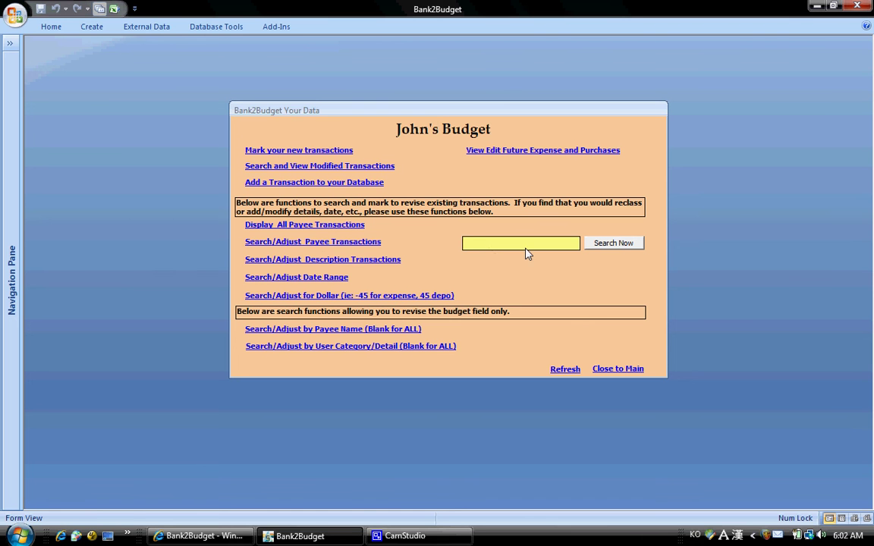
pyautogui.write('Hill Country')
pyautogui.click(616, 245)
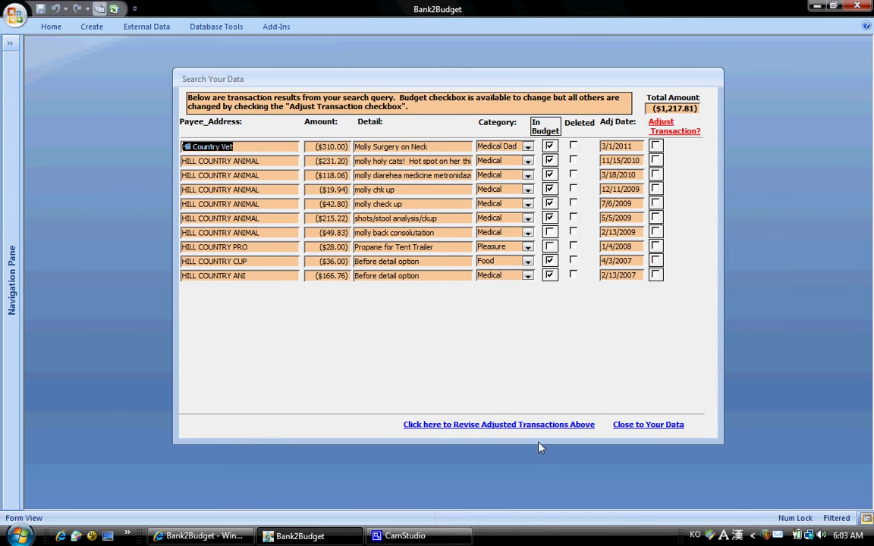
# Close the payee search results and search the description transactions in Your Data for "molly".
pyautogui.click(637, 427)
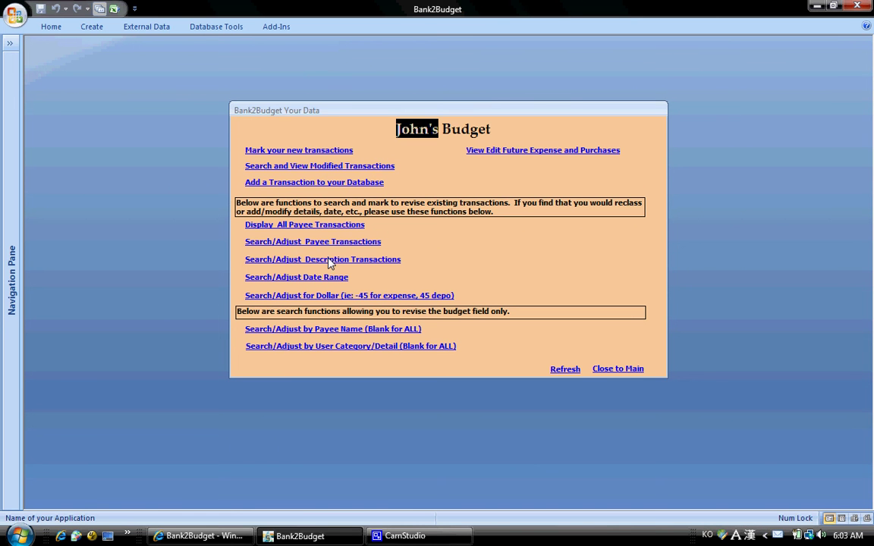
pyautogui.click(328, 260)
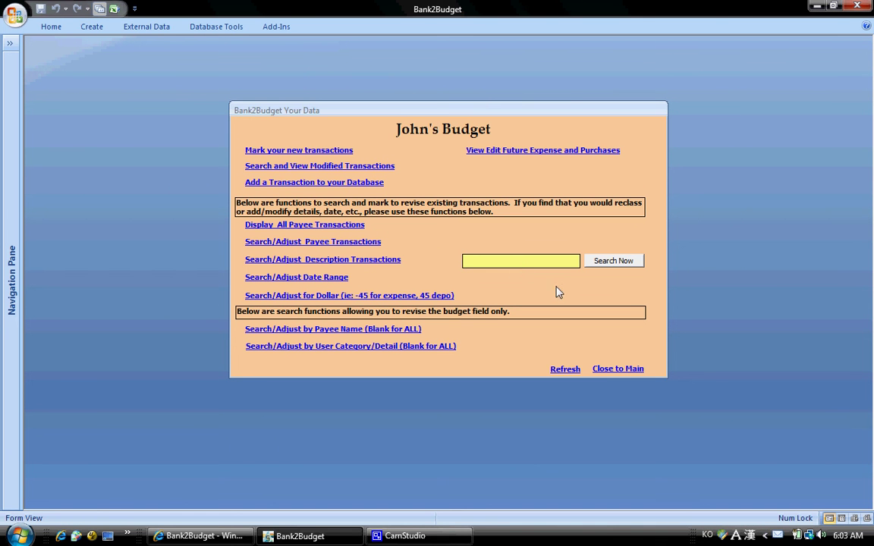
pyautogui.write('molly')
pyautogui.click(607, 261)
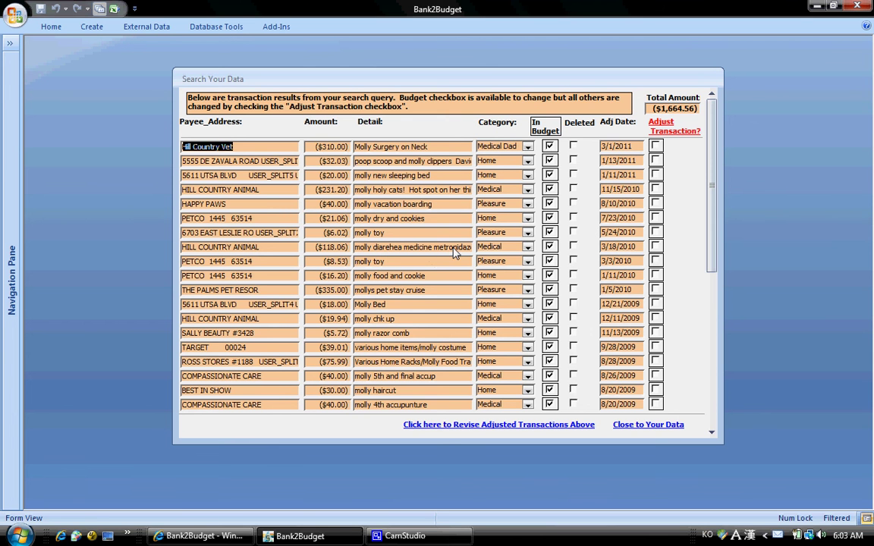
# Look through the details, amounts and dates of the transactions found for "molly", including the acupuncture and medicine entries.
pyautogui.moveTo(368, 147); pyautogui.dragTo(355, 147)
pyautogui.doubleClick(359, 147)
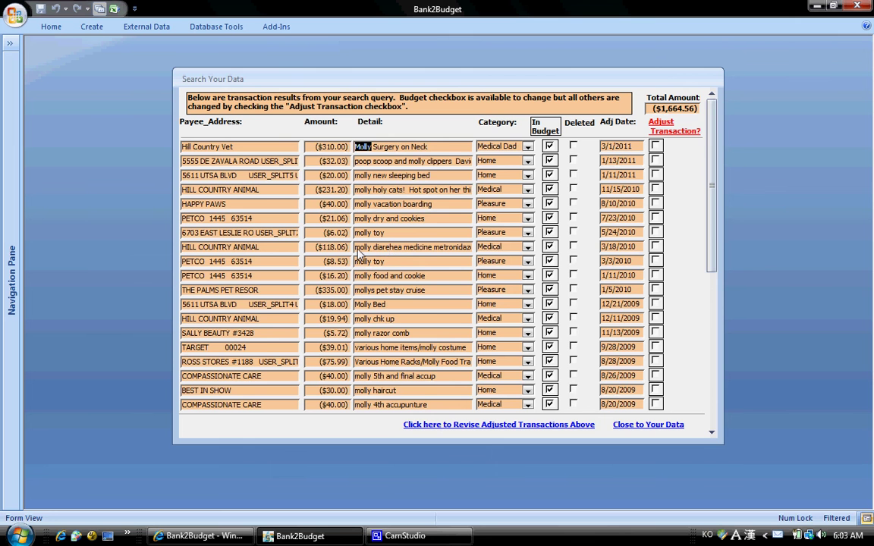
pyautogui.scroll(-4, 360, 255)
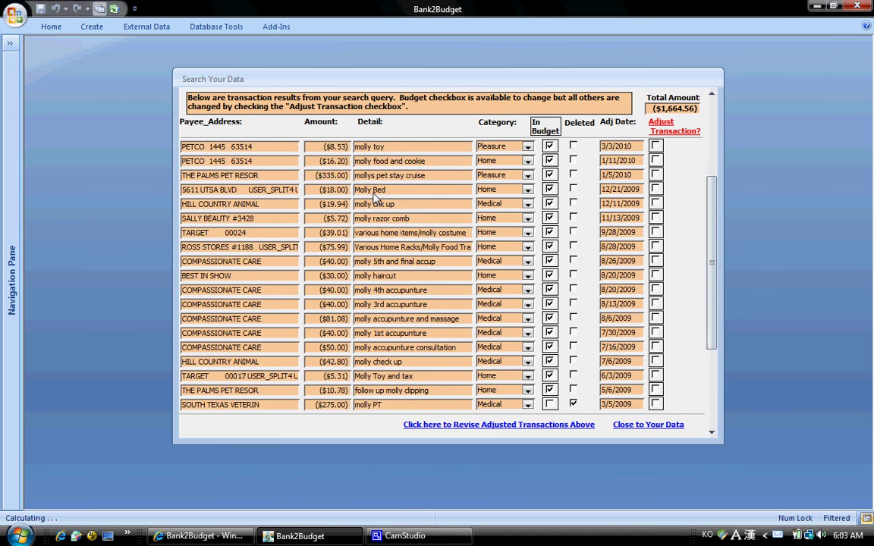
pyautogui.scroll(-5, 373, 198)
pyautogui.scroll(3, 373, 197)
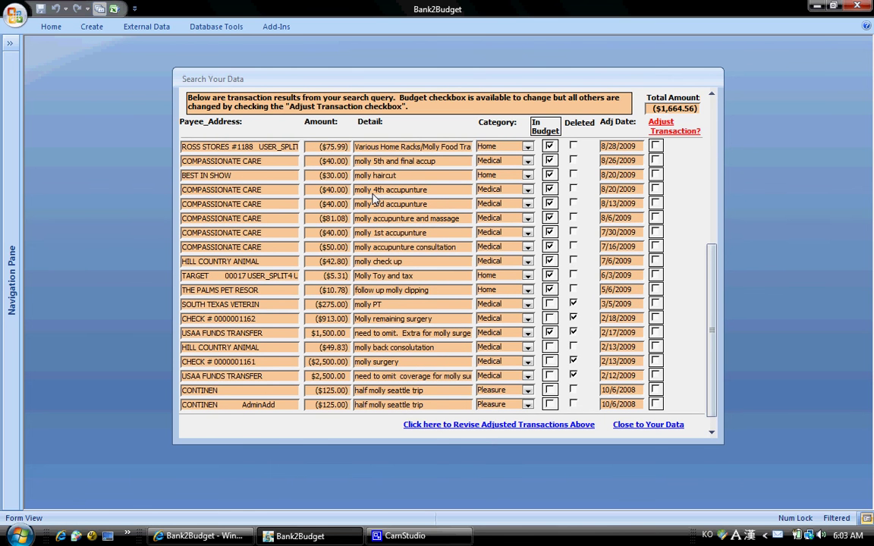
pyautogui.doubleClick(407, 232)
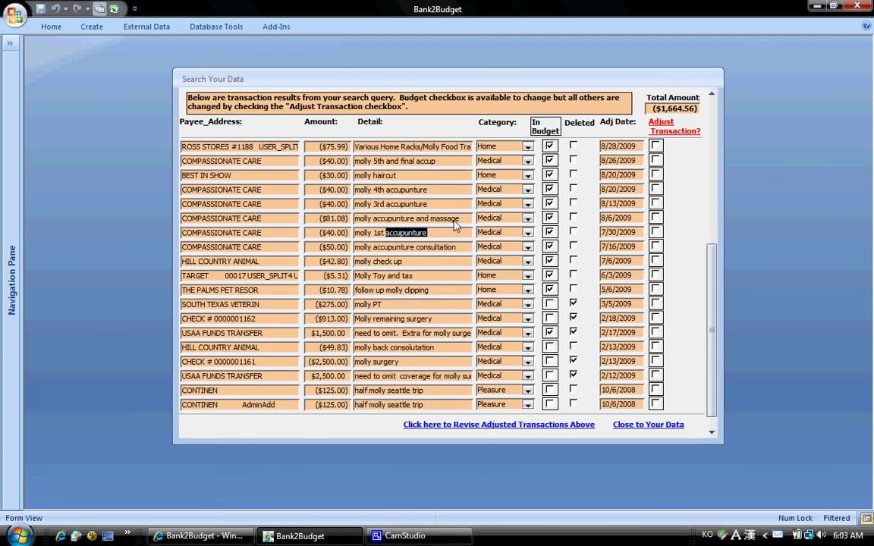
pyautogui.scroll(1, 453, 227)
pyautogui.scroll(3, 453, 227)
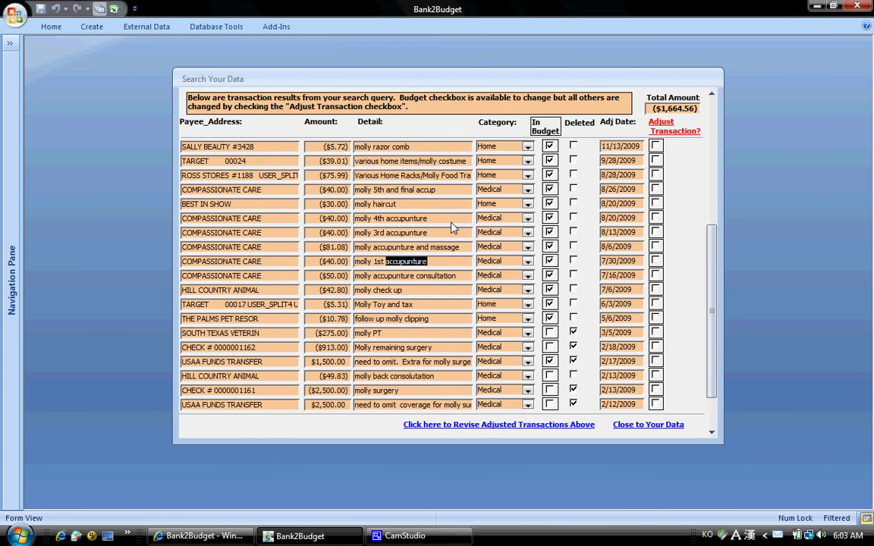
pyautogui.scroll(4, 453, 226)
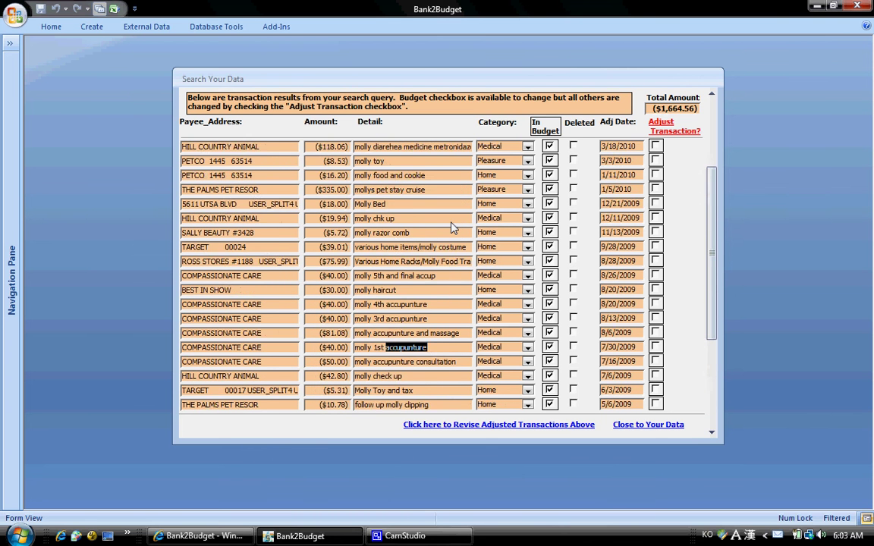
pyautogui.scroll(3, 453, 225)
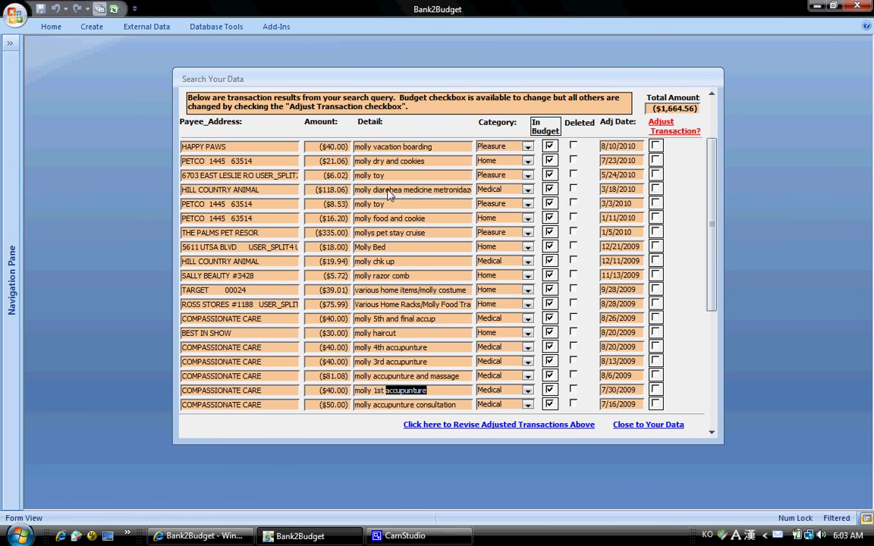
pyautogui.doubleClick(457, 191)
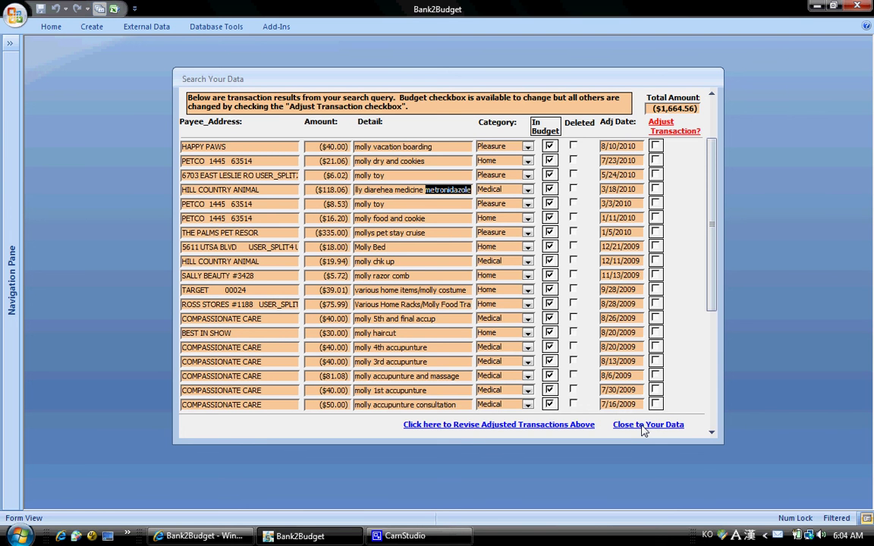
# Close the search results and the Your Data form to return to the Main form.
pyautogui.click(645, 425)
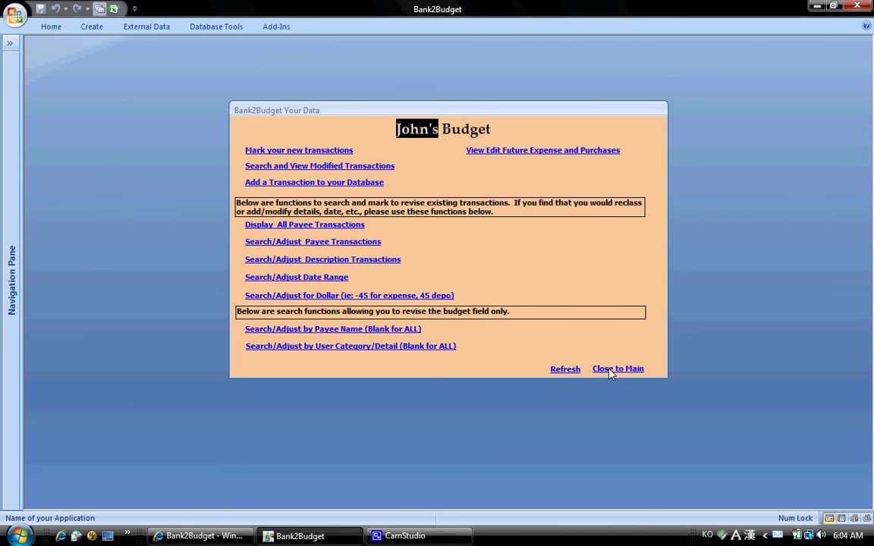
pyautogui.click(616, 369)
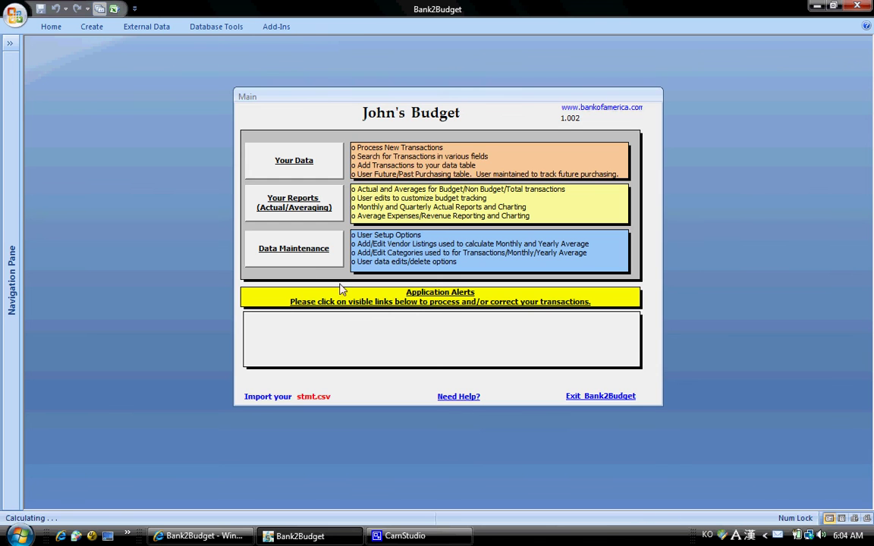
pyautogui.click(417, 537)
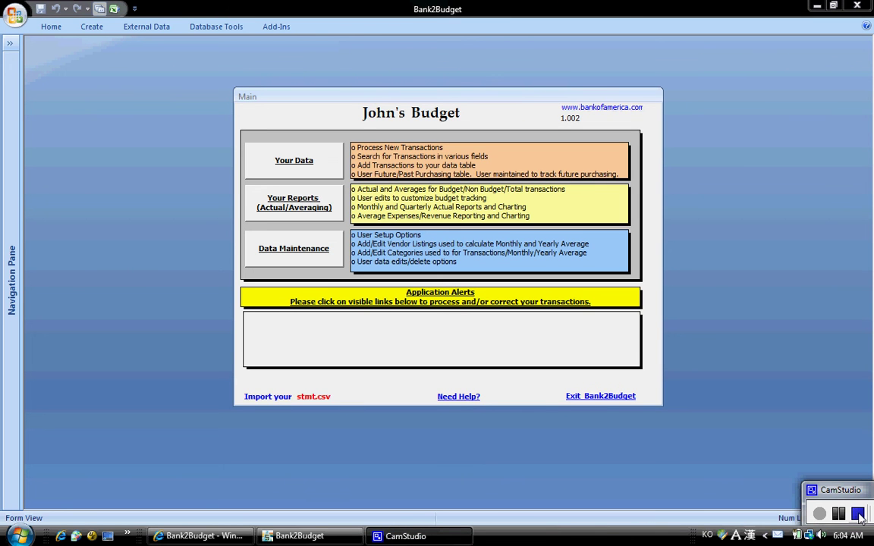